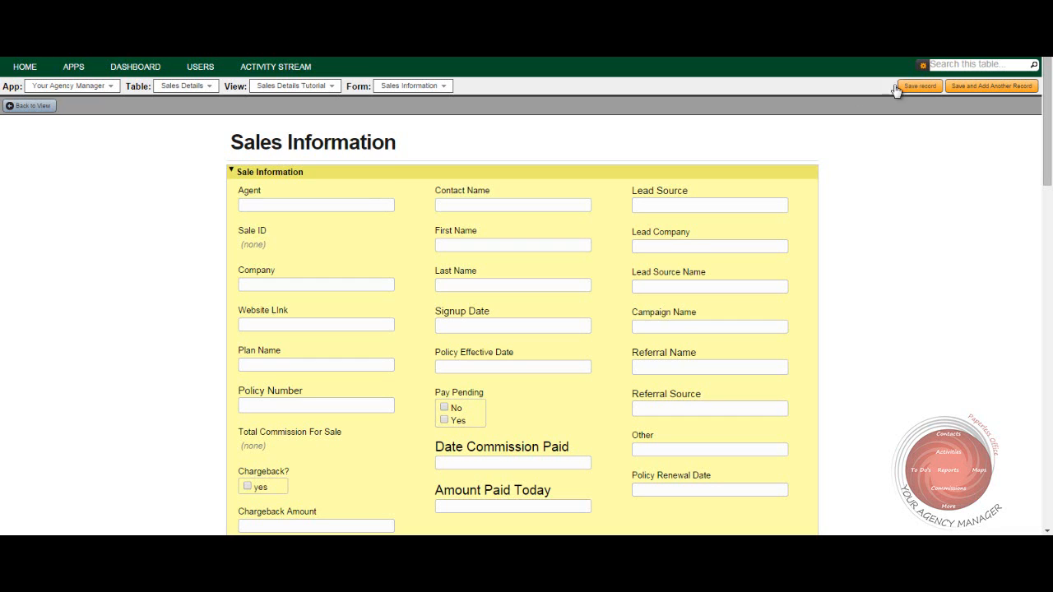
# Step: Review the form for creating a new company from the Company field, including its user name and password section, and close it
pyautogui.click(298, 286)
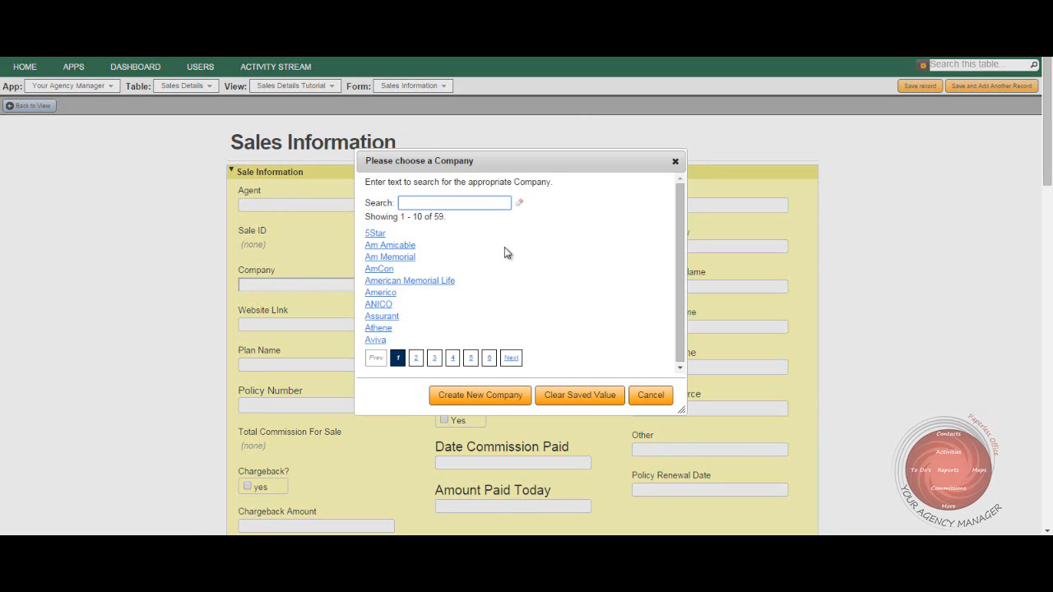
pyautogui.click(473, 397)
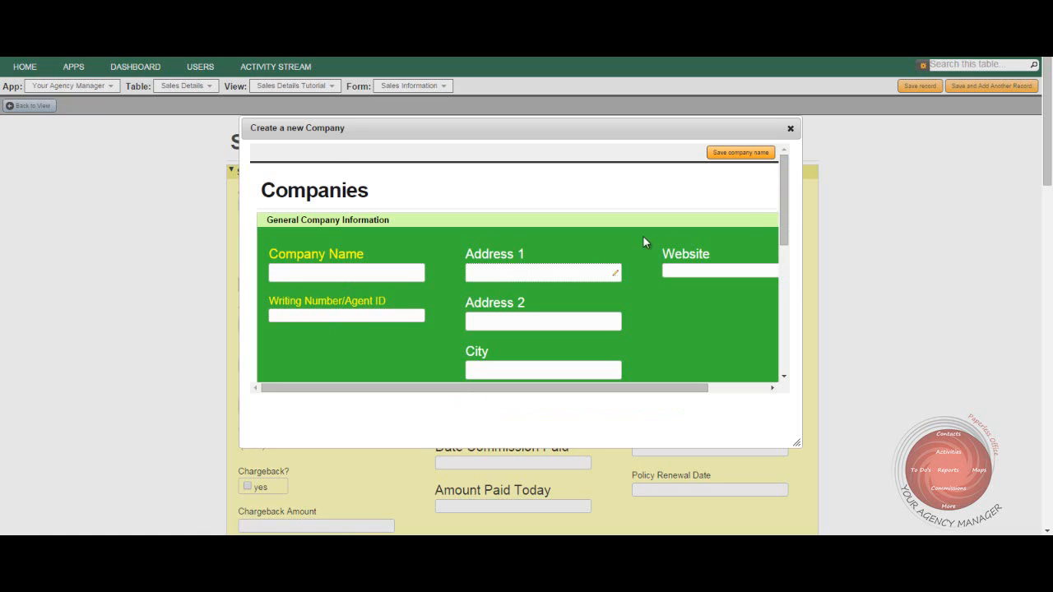
pyautogui.moveTo(785, 196); pyautogui.dragTo(778, 325)
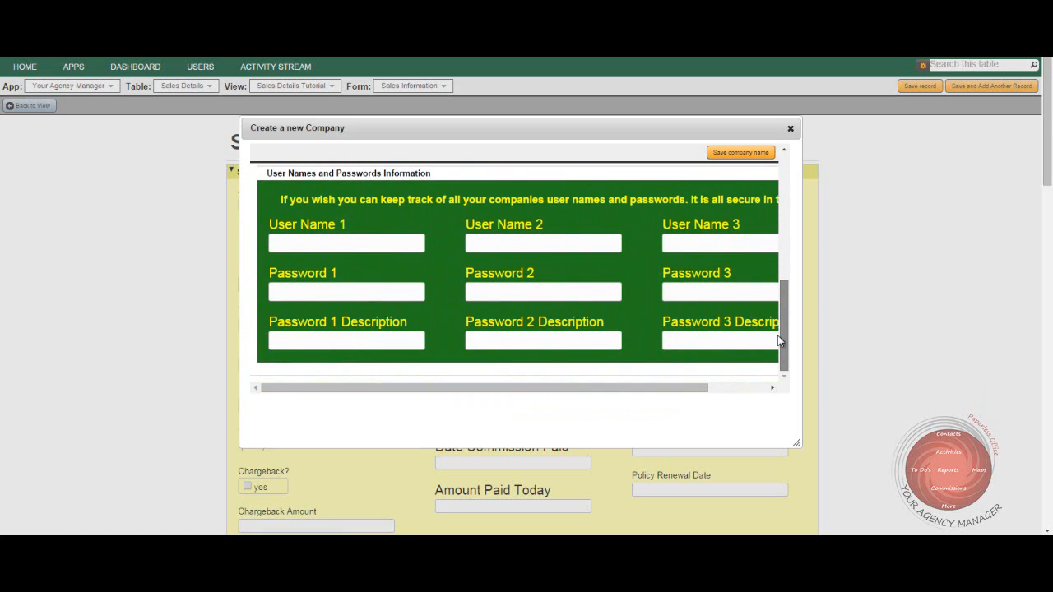
pyautogui.moveTo(780, 341); pyautogui.dragTo(780, 168)
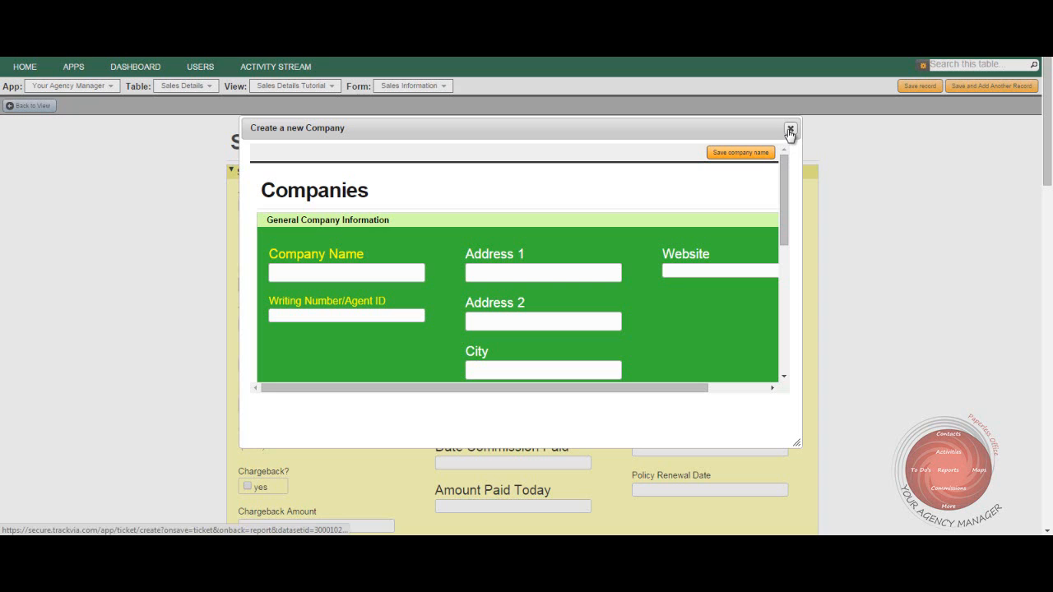
pyautogui.click(790, 130)
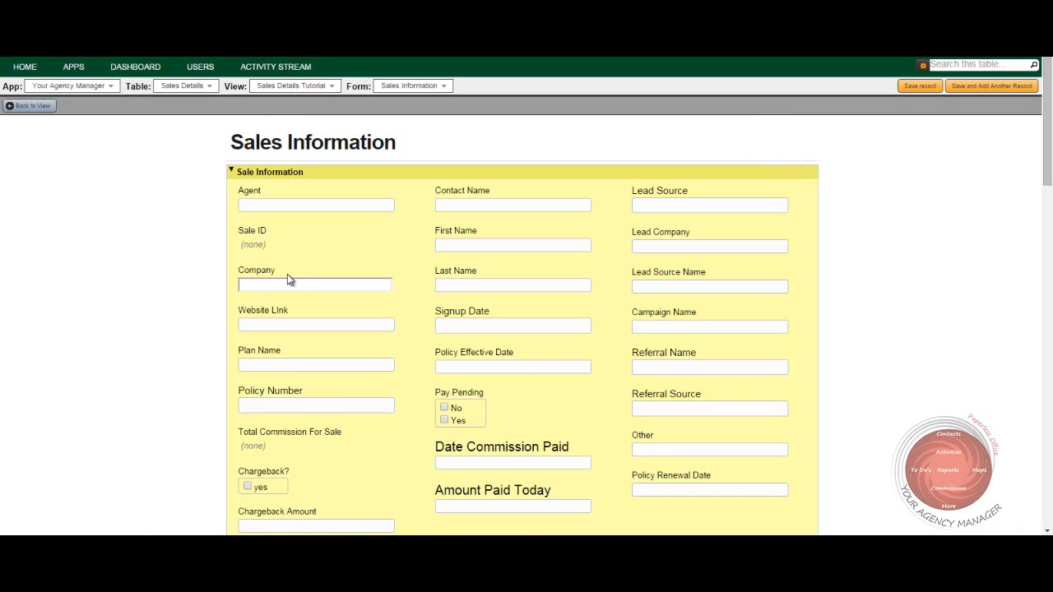
pyautogui.click(285, 321)
pyautogui.write('www.')
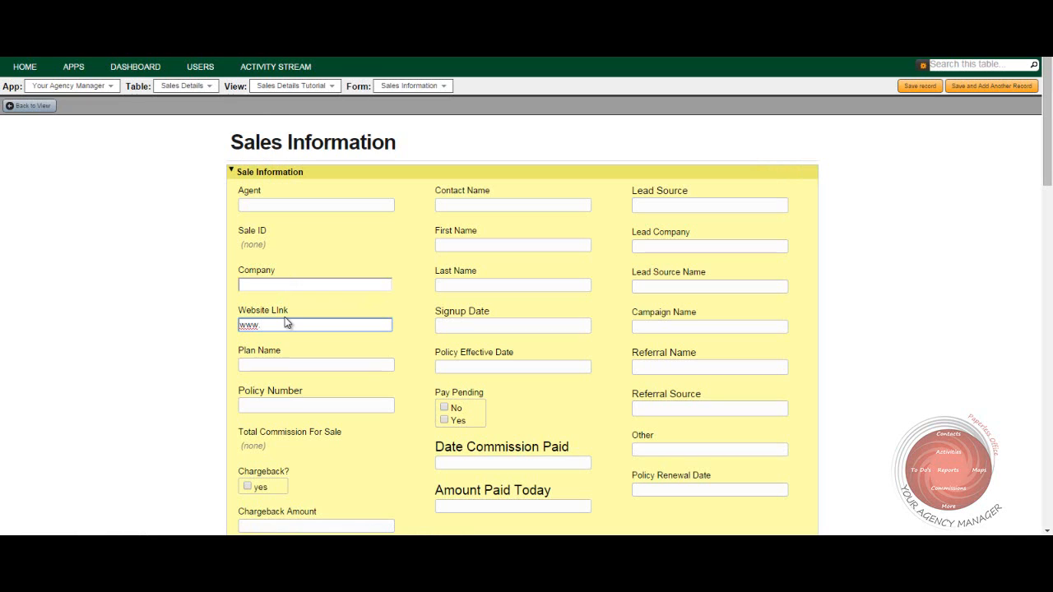
pyautogui.write('company.com')
# Step: Search the existing plan names for "My plan", "M" and "a"
pyautogui.click(297, 367)
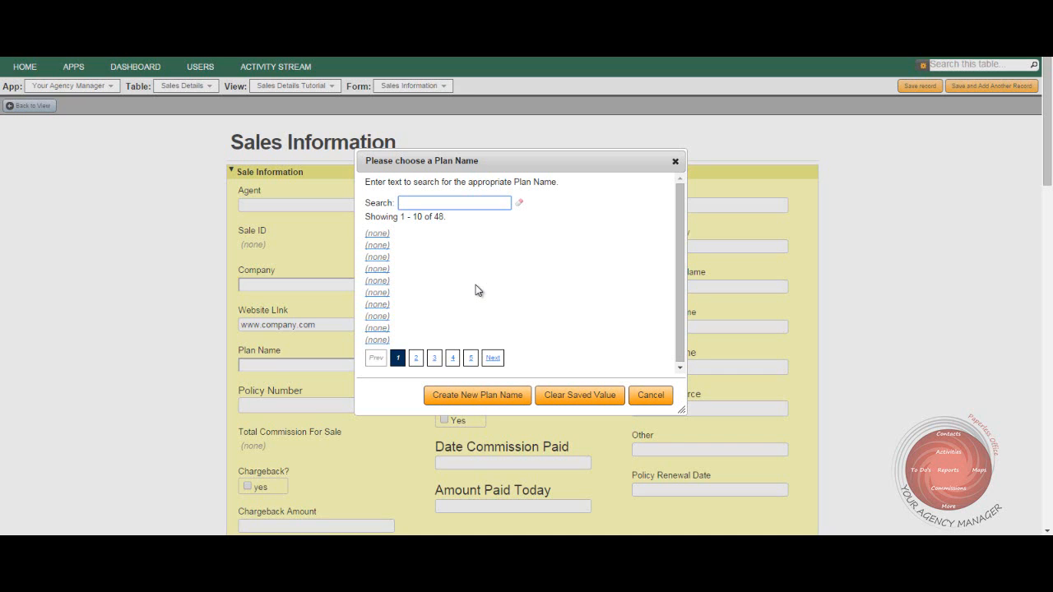
pyautogui.write('My plan')
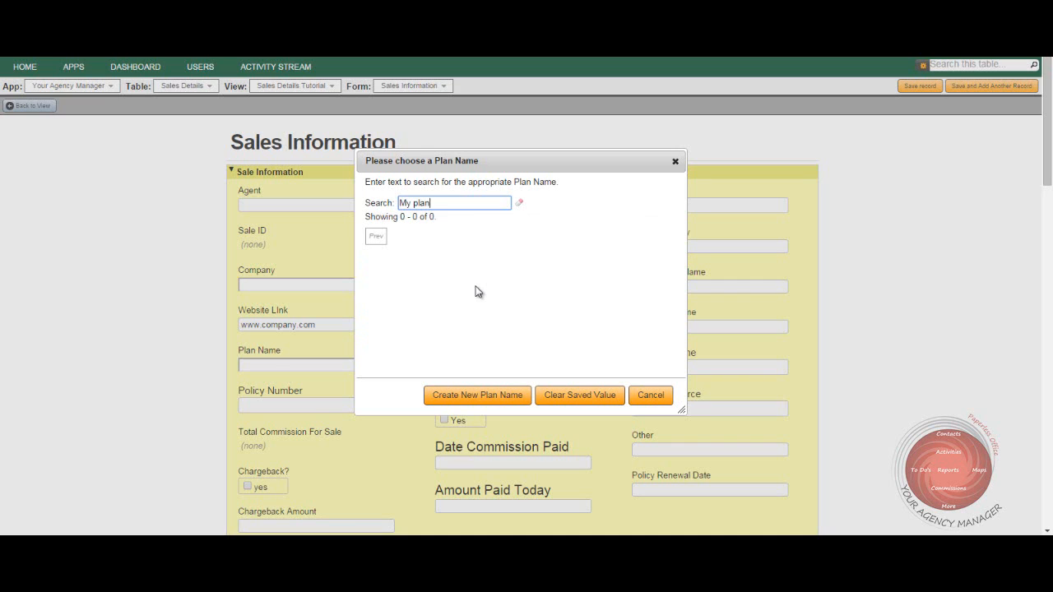
pyautogui.press('BackSpace')
pyautogui.press('BackSpace')
pyautogui.press('BackSpace')
pyautogui.press('BackSpace')
pyautogui.press('BackSpace')
pyautogui.press('BackSpace')
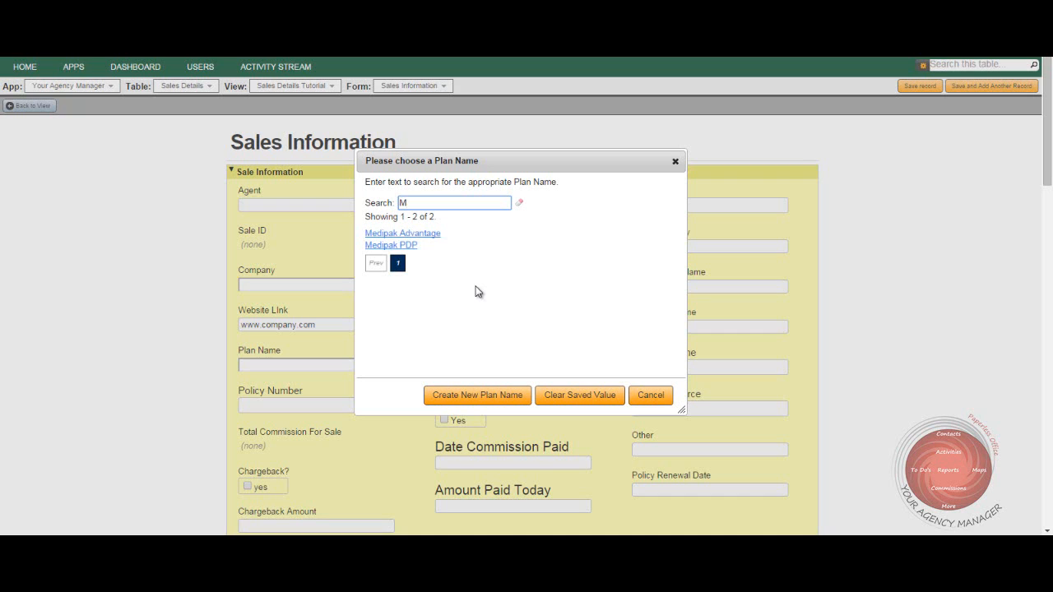
pyautogui.press('BackSpace')
pyautogui.write('a')
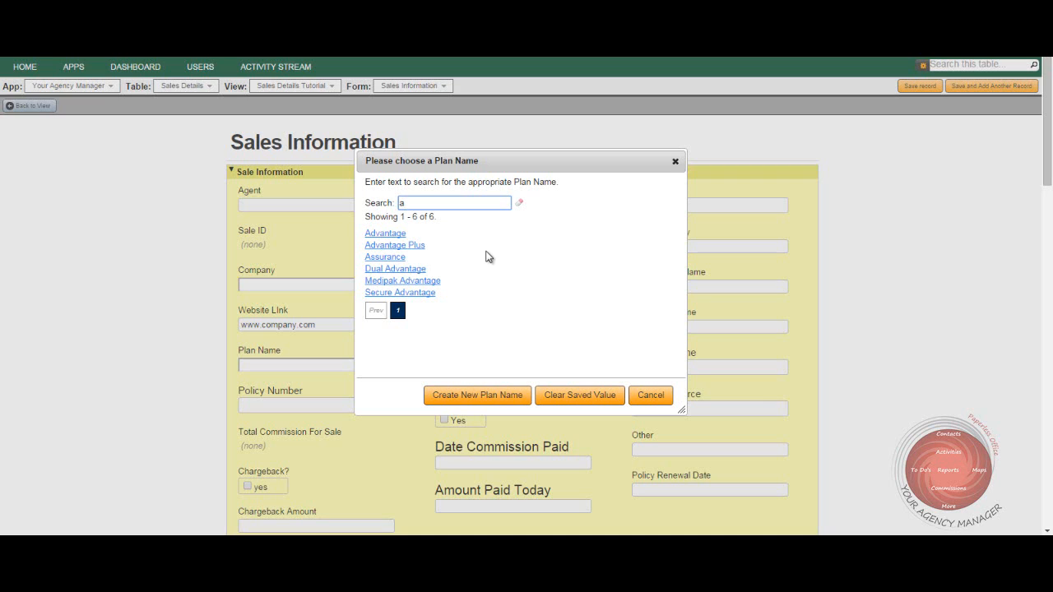
# Step: Start creating a new plan name and enlarge the product form to show all its fields
pyautogui.click(475, 396)
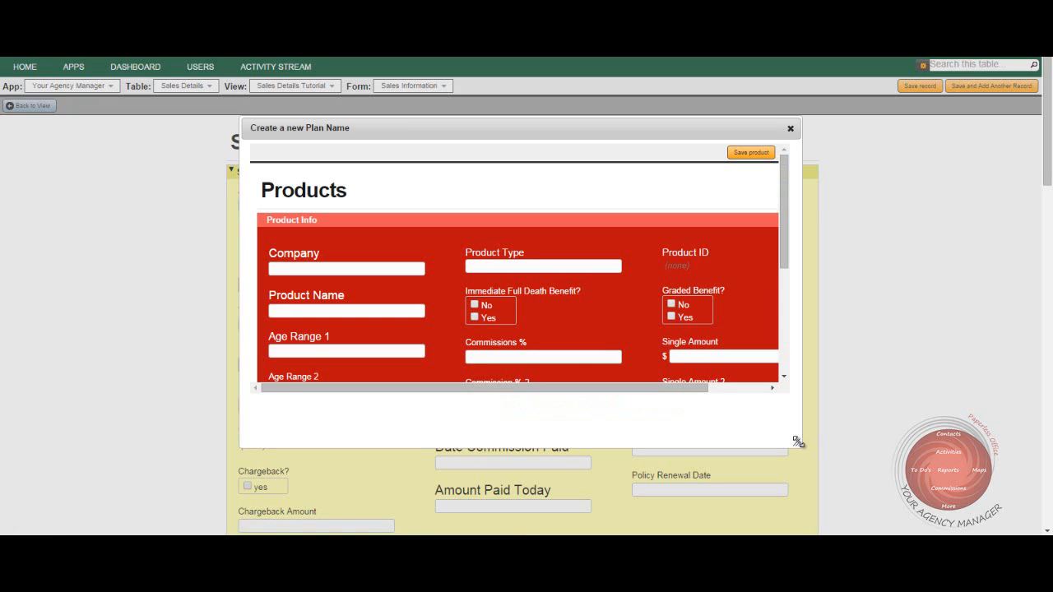
pyautogui.moveTo(802, 438); pyautogui.dragTo(952, 524)
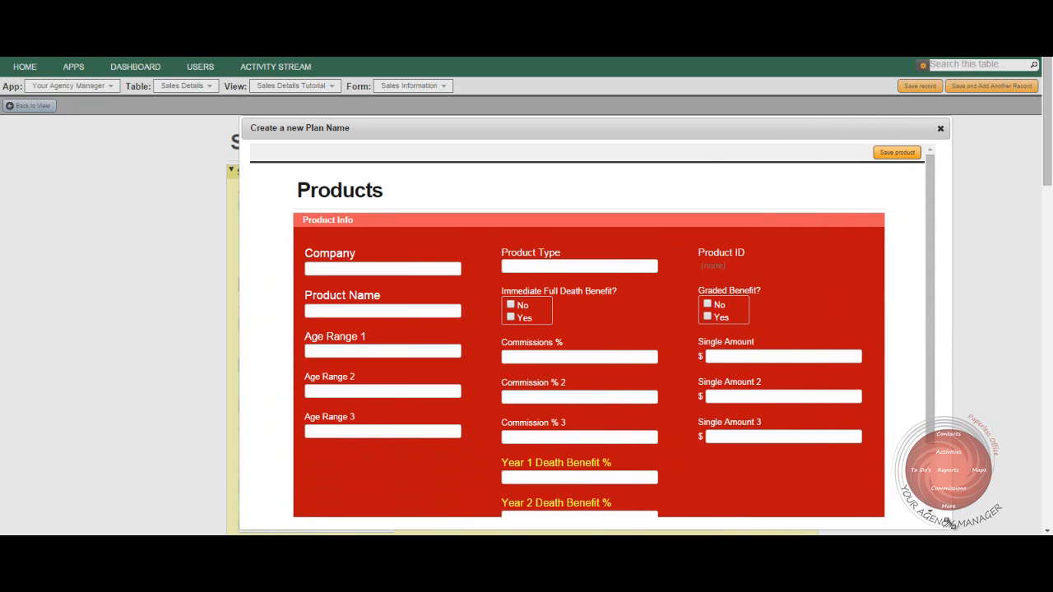
pyautogui.moveTo(1050, 167); pyautogui.dragTo(1050, 213)
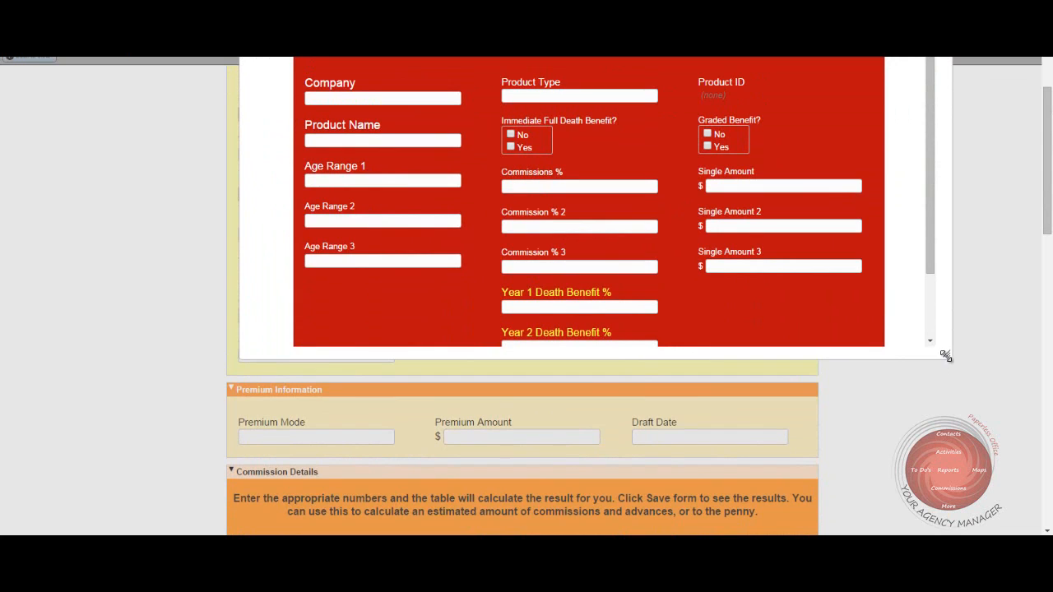
pyautogui.moveTo(946, 354); pyautogui.dragTo(974, 463)
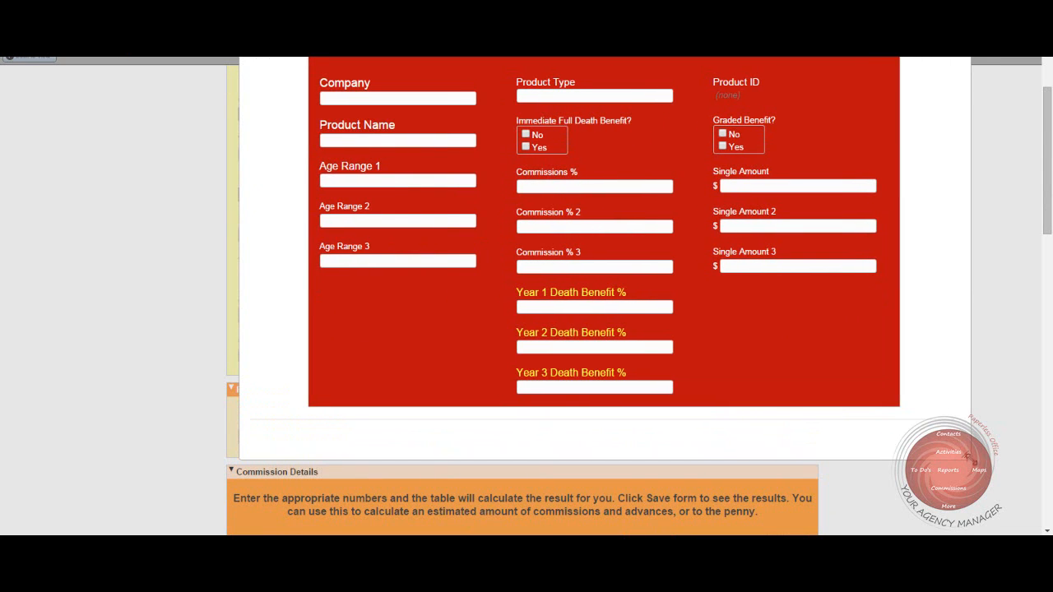
# Step: Leave the company unselected and choose Copper as the product name
pyautogui.click(391, 100)
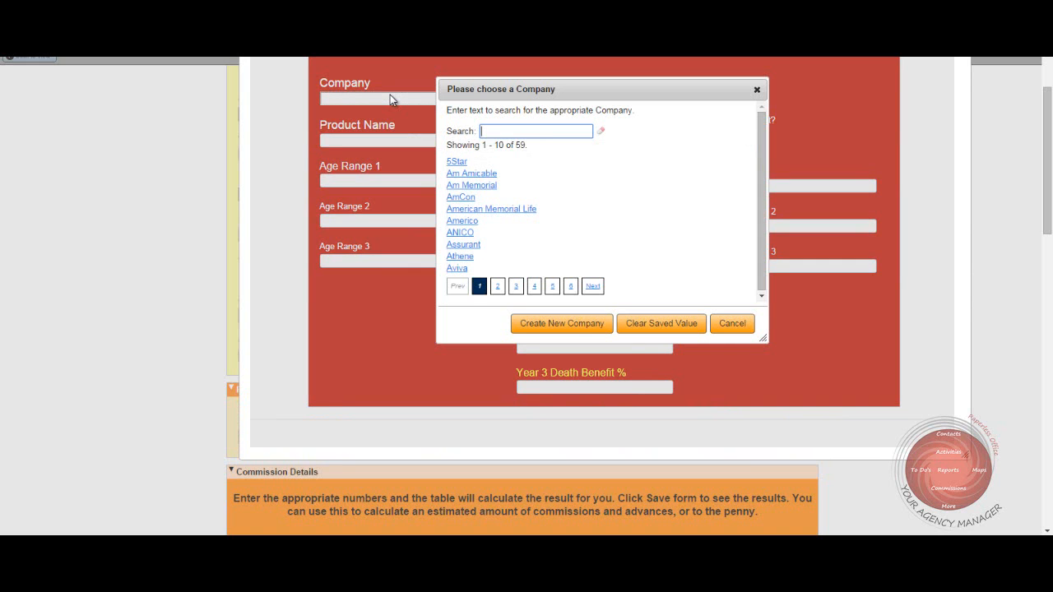
pyautogui.click(729, 324)
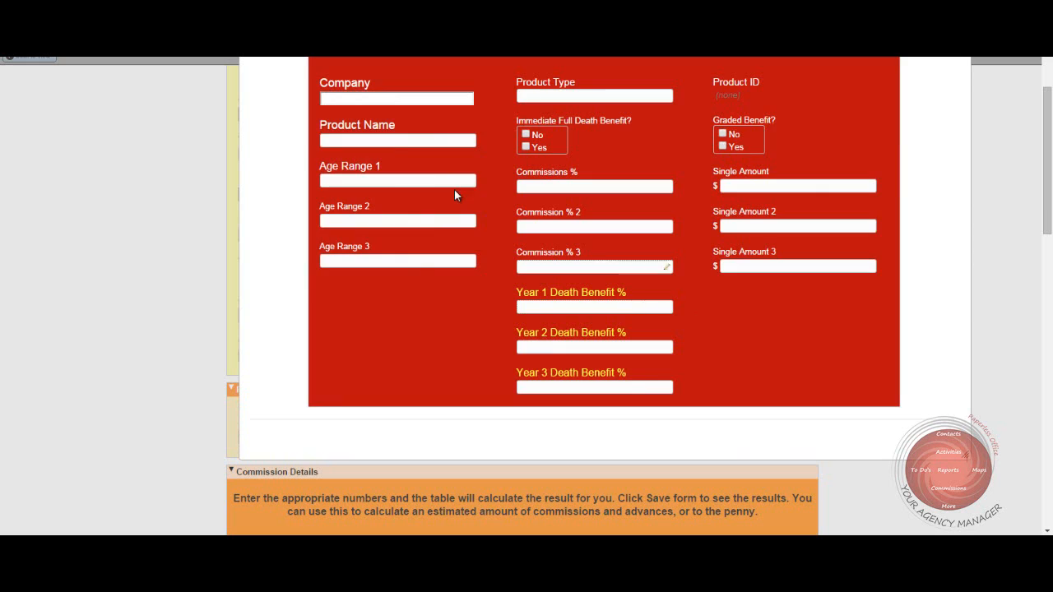
pyautogui.click(387, 141)
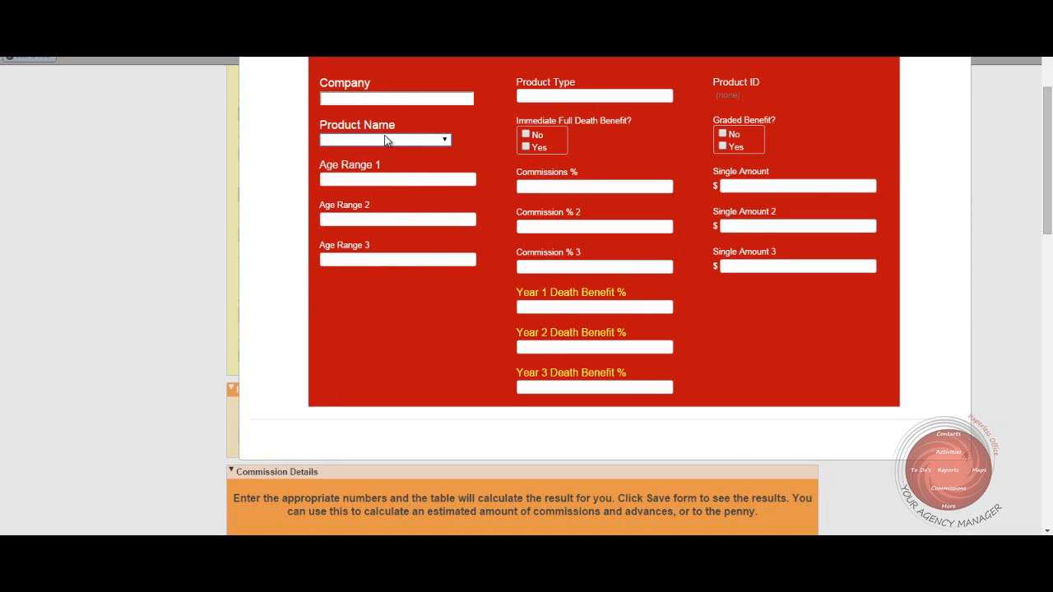
pyautogui.click(445, 141)
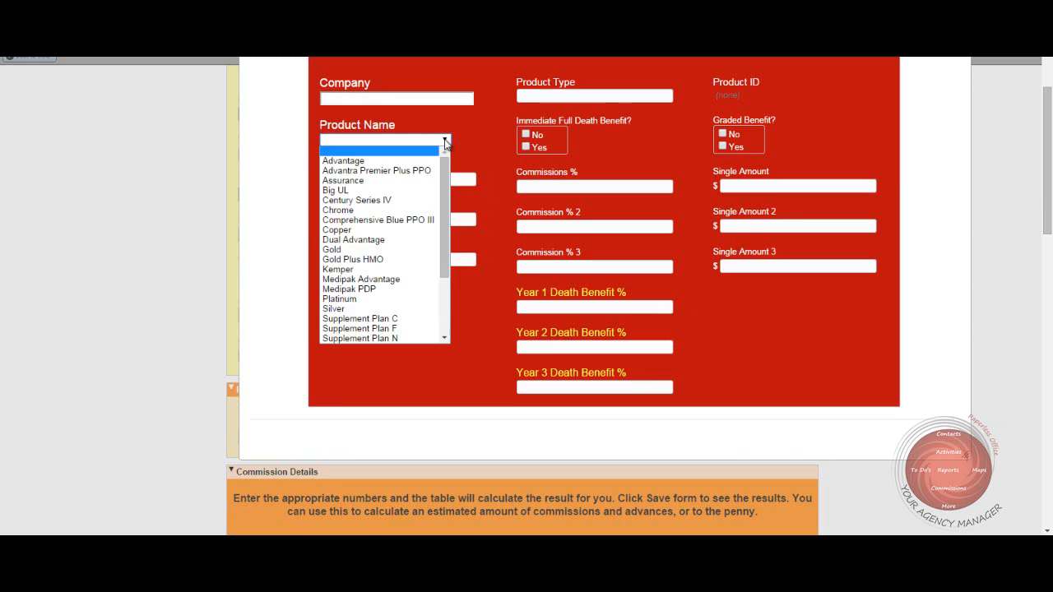
pyautogui.click(340, 229)
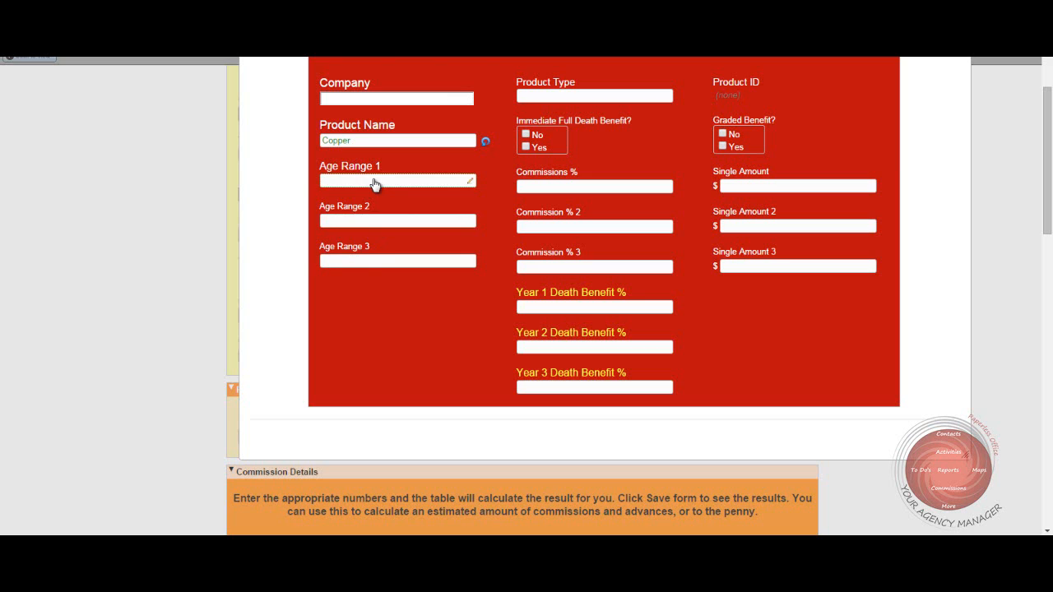
# Step: Set the product's Age Range 1 to 1-35, its Commissions % to 75 and its Single Amount to $200
pyautogui.click(375, 183)
pyautogui.write('1-35')
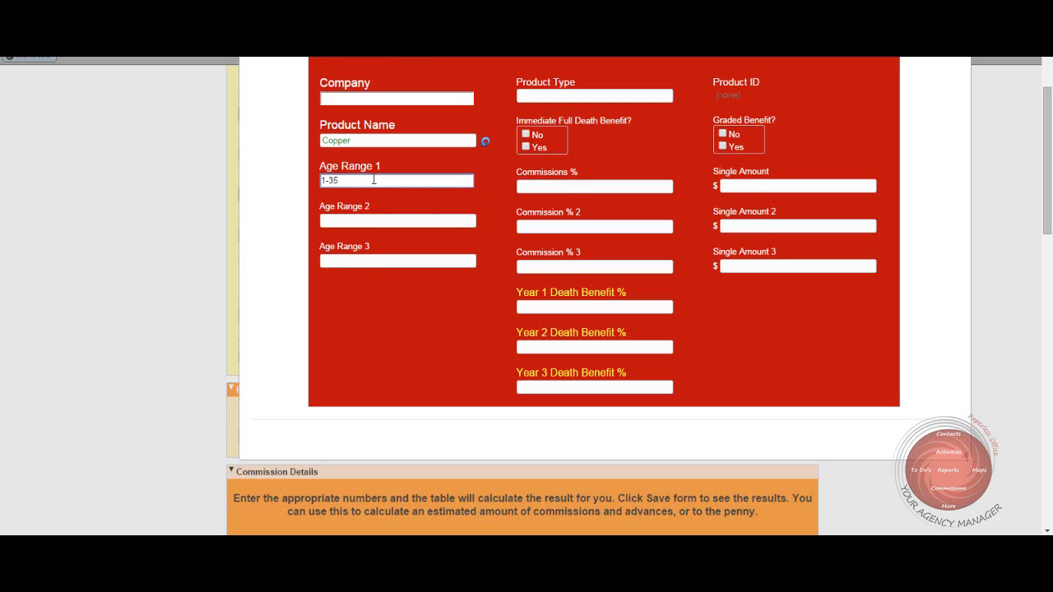
pyautogui.click(555, 184)
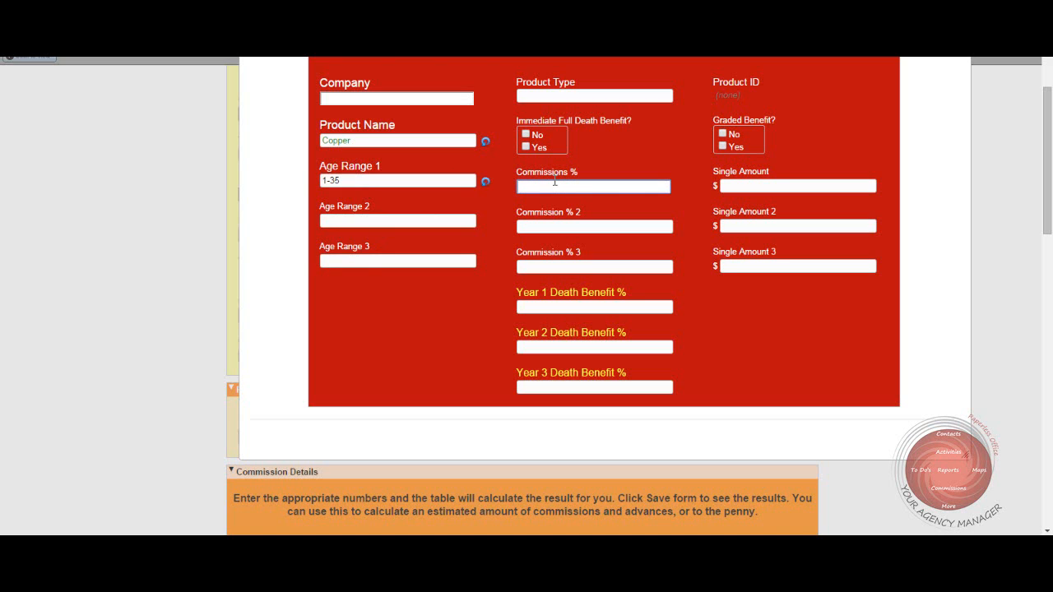
pyautogui.write('75')
pyautogui.click(740, 186)
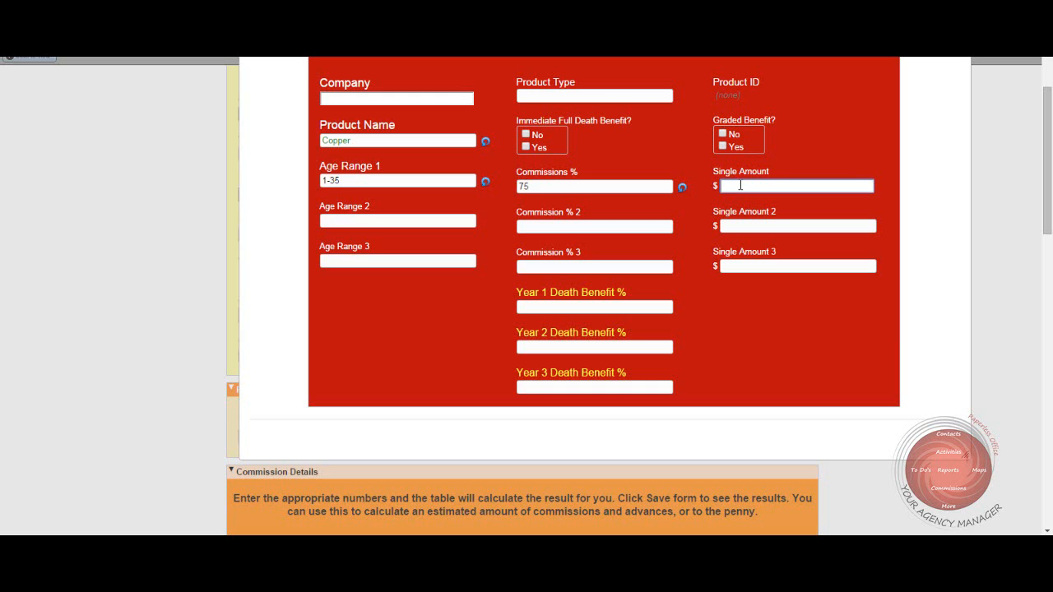
pyautogui.write('200')
# Step: Set the death benefit percentages to 50 for Year 1, 75 for Year 2 and 100 for Year 3
pyautogui.click(577, 310)
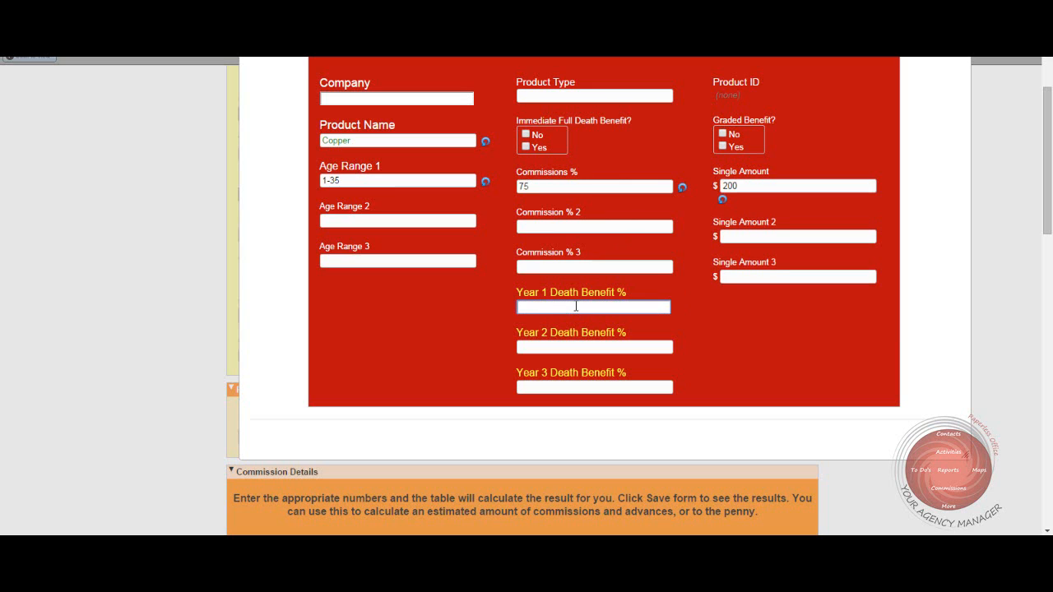
pyautogui.write('25')
pyautogui.click(574, 347)
pyautogui.write('50')
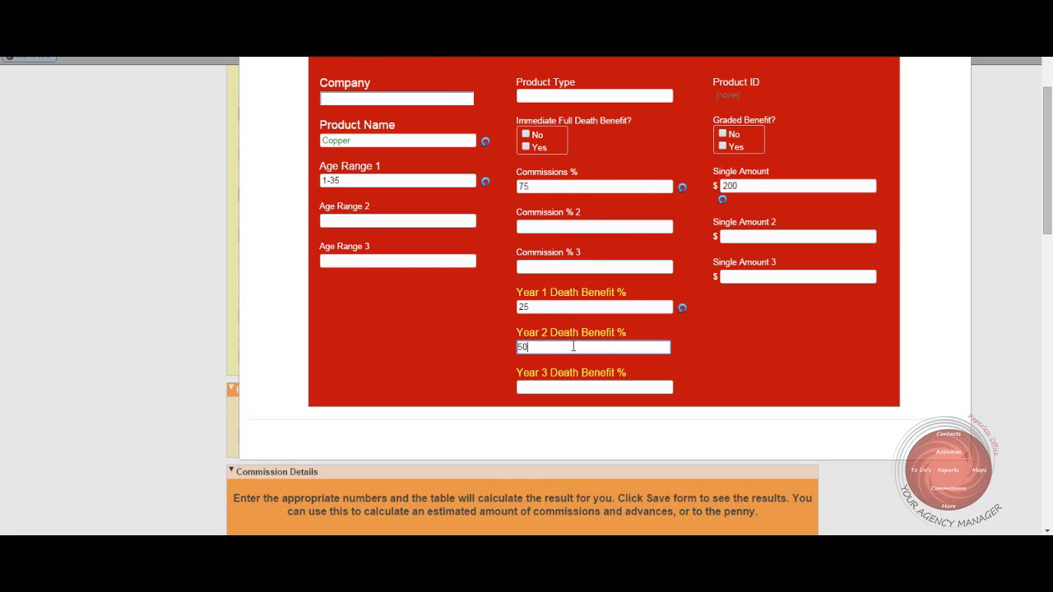
pyautogui.click(573, 387)
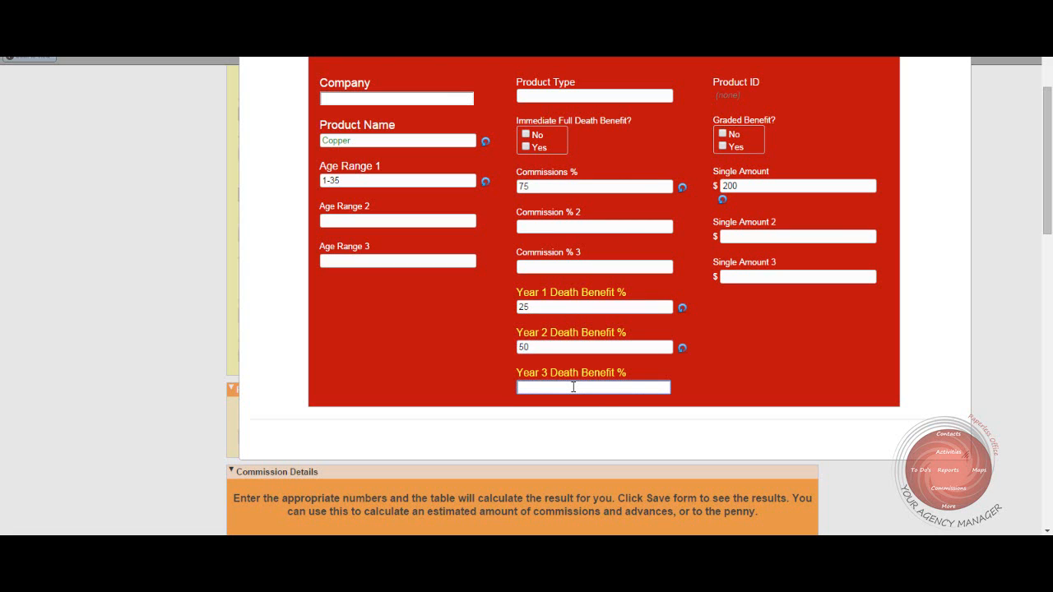
pyautogui.write('75')
pyautogui.moveTo(540, 385); pyautogui.dragTo(482, 390)
pyautogui.write('100')
pyautogui.moveTo(535, 310); pyautogui.dragTo(505, 309)
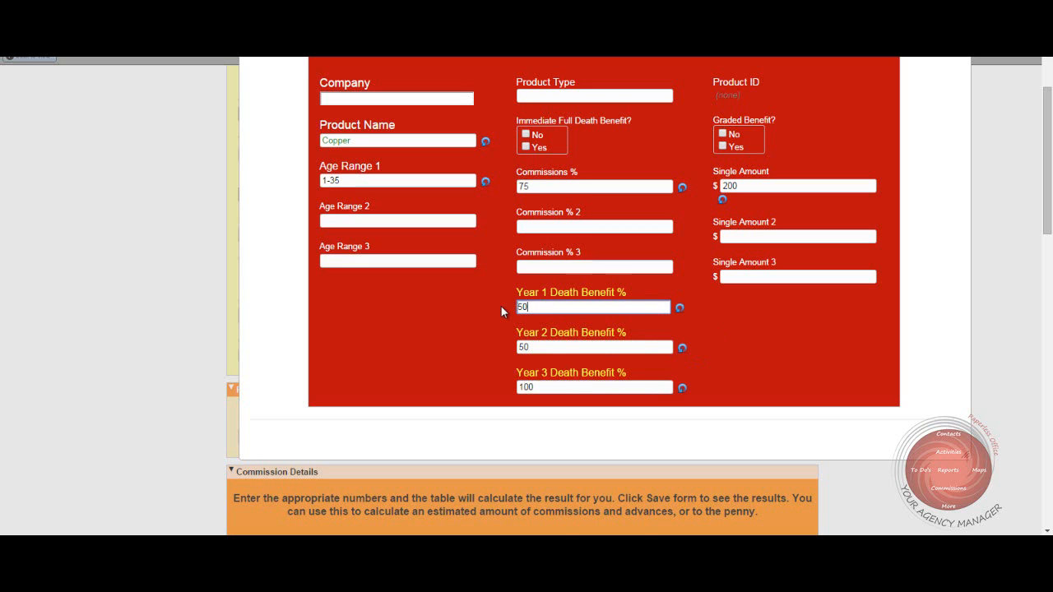
pyautogui.moveTo(527, 348); pyautogui.dragTo(480, 348)
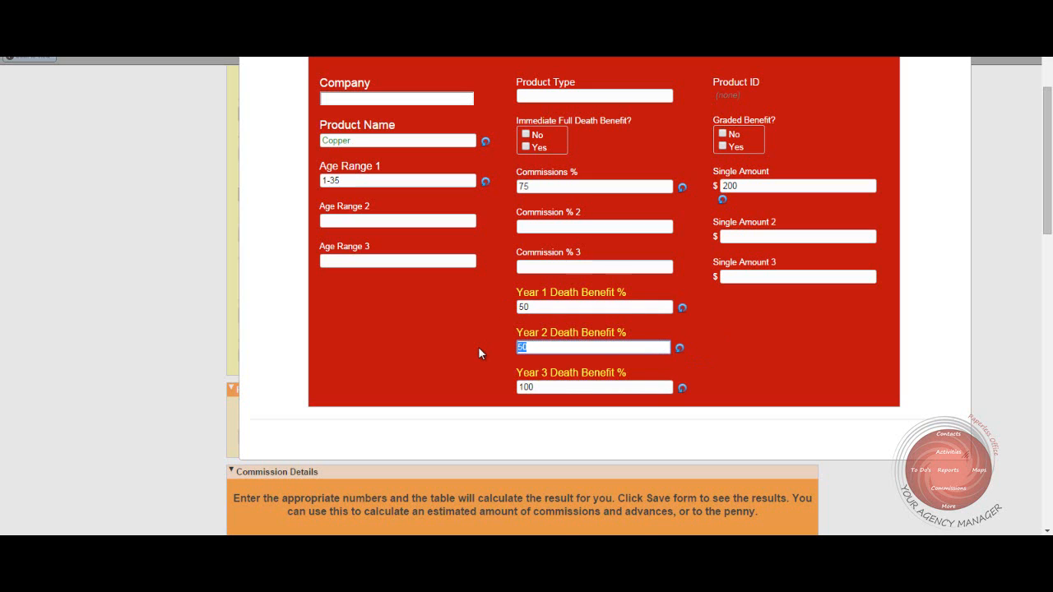
pyautogui.write('75')
# Step: Set the product type to Medicare Advantage
pyautogui.click(641, 97)
pyautogui.click(643, 96)
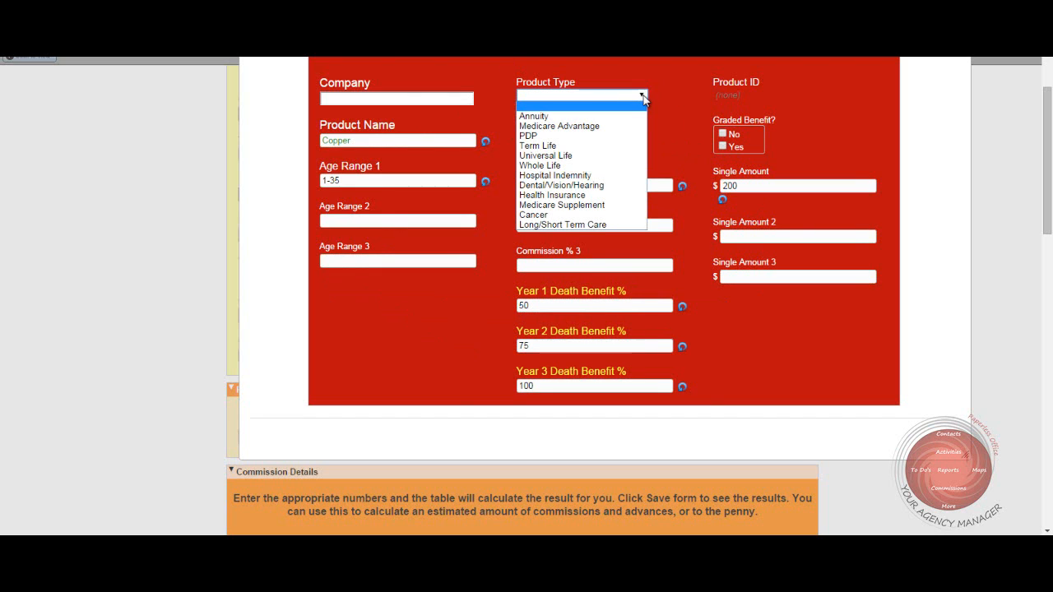
pyautogui.click(571, 127)
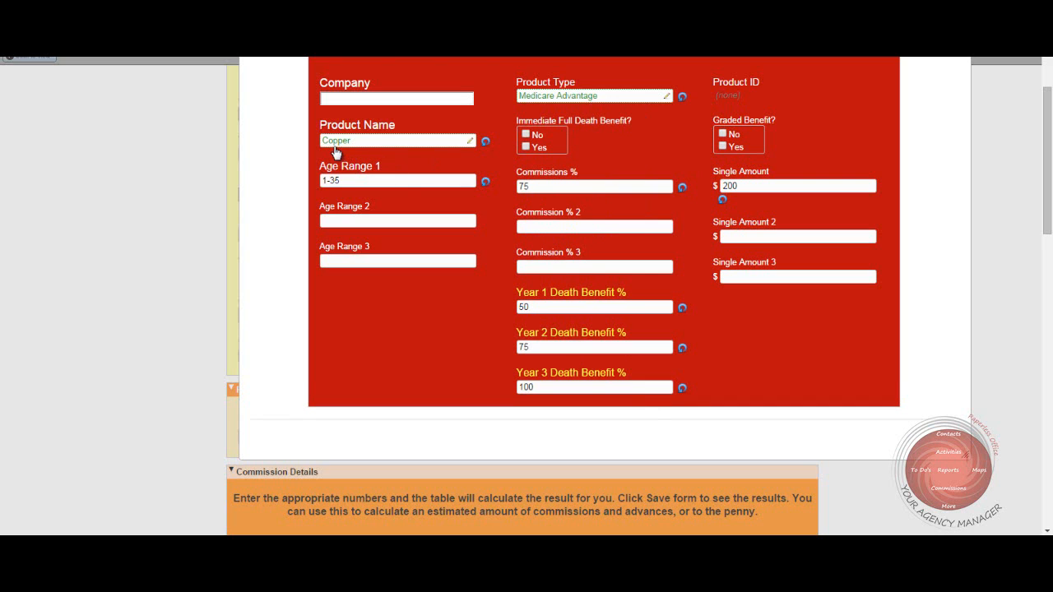
# Step: Search the company list for "United", clear the search and leave the list without choosing a company
pyautogui.click(399, 99)
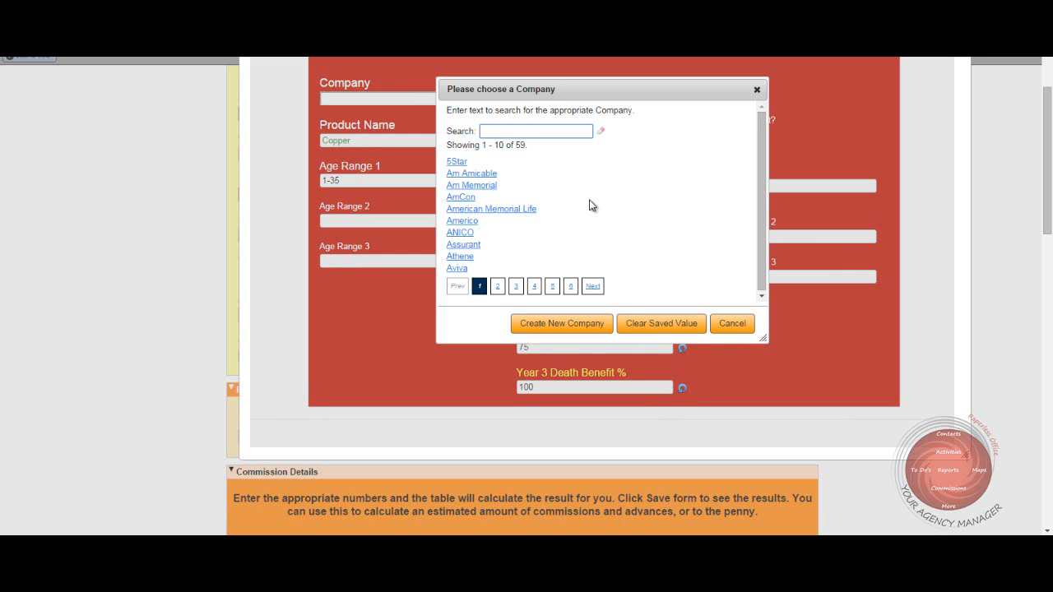
pyautogui.write('United')
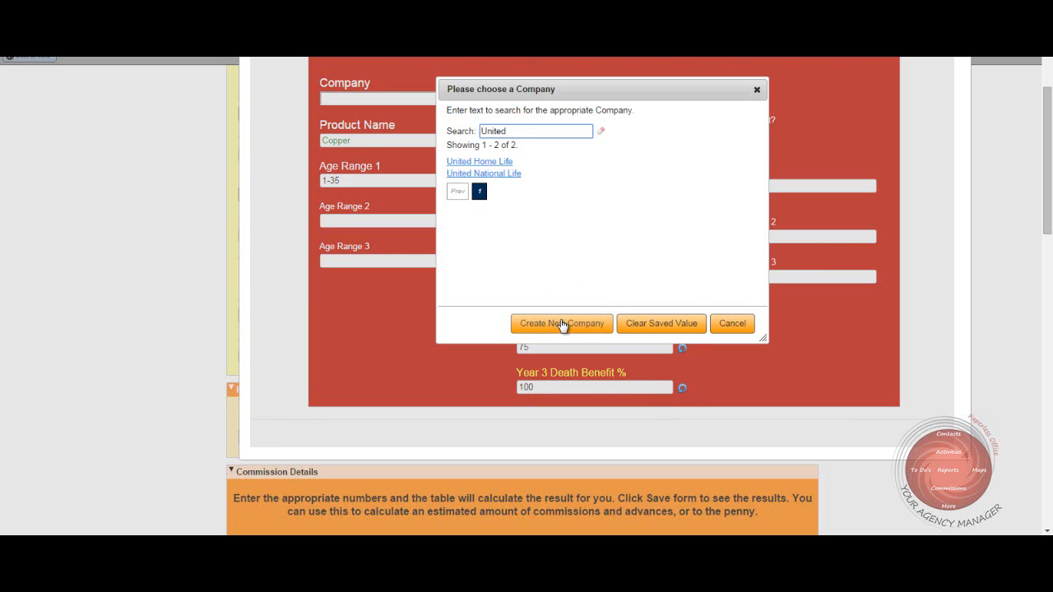
pyautogui.press('BackSpace')
pyautogui.press('BackSpace')
pyautogui.press('BackSpace')
pyautogui.press('BackSpace')
pyautogui.press('BackSpace')
pyautogui.press('BackSpace')
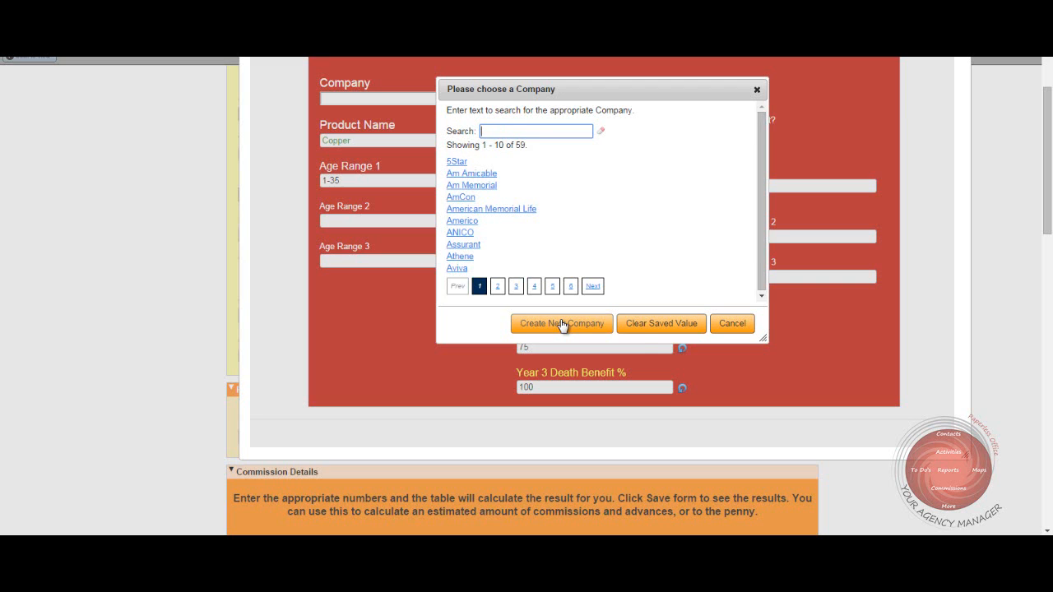
pyautogui.click(732, 322)
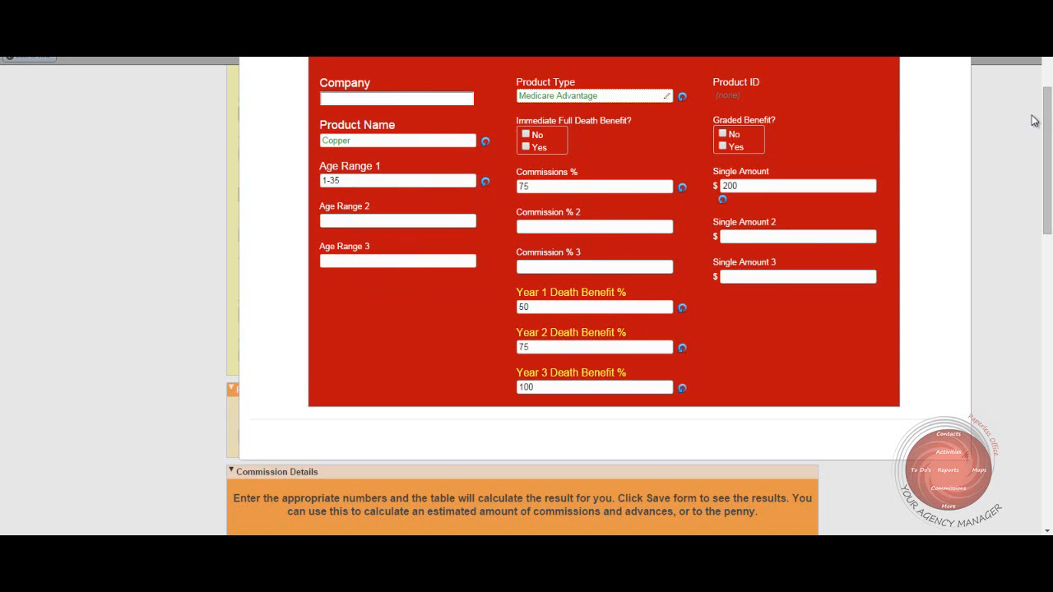
# Step: Save the new product and return to the sales form
pyautogui.scroll(1, 1045, 119)
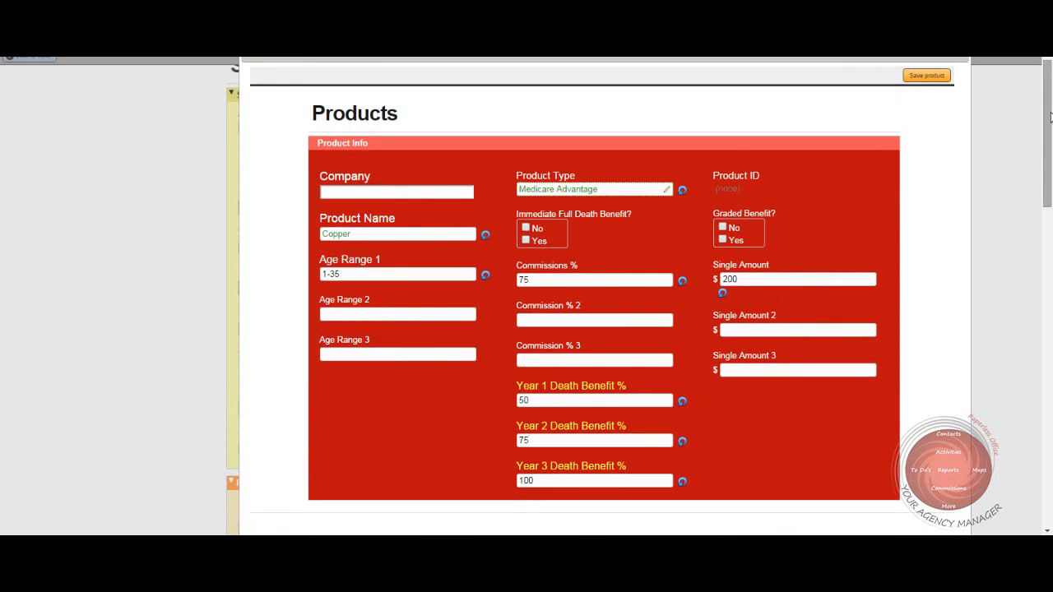
pyautogui.click(927, 75)
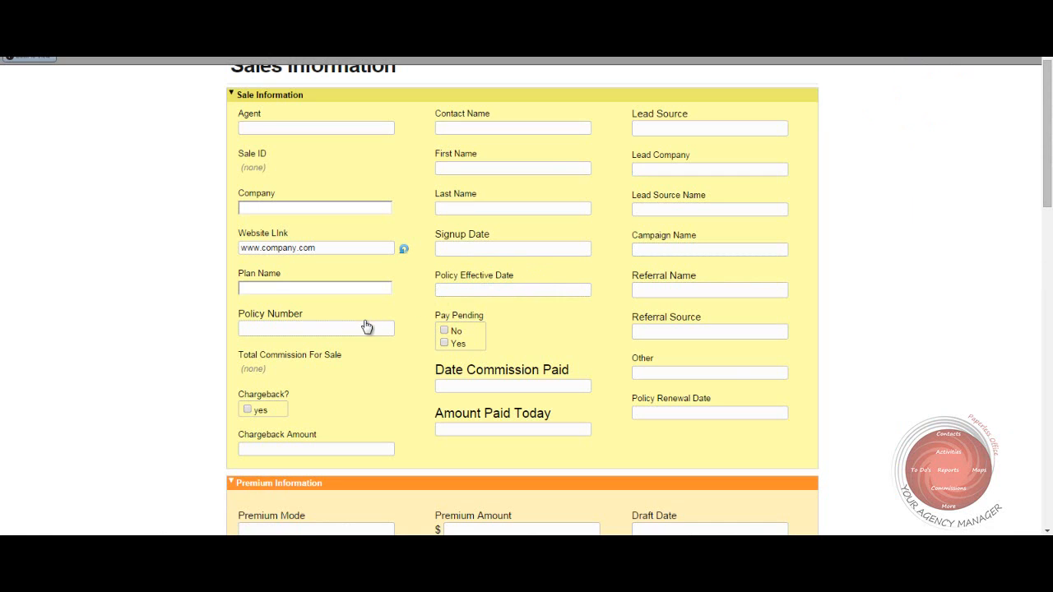
pyautogui.click(272, 330)
pyautogui.write('1')
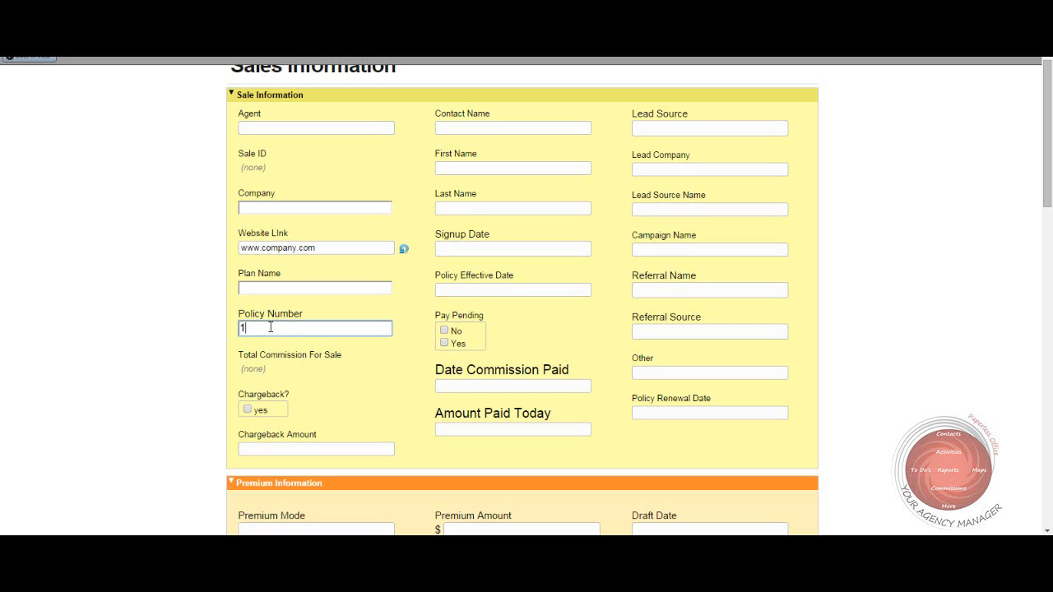
pyautogui.write('2458av')
pyautogui.press('BackSpace')
pyautogui.press('BackSpace')
pyautogui.press('BackSpace')
pyautogui.press('BackSpace')
pyautogui.press('BackSpace')
pyautogui.press('BackSpace')
pyautogui.press('BackSpace')
# Step: Set the Signup Date to today's date, September 10, 2014
pyautogui.click(459, 250)
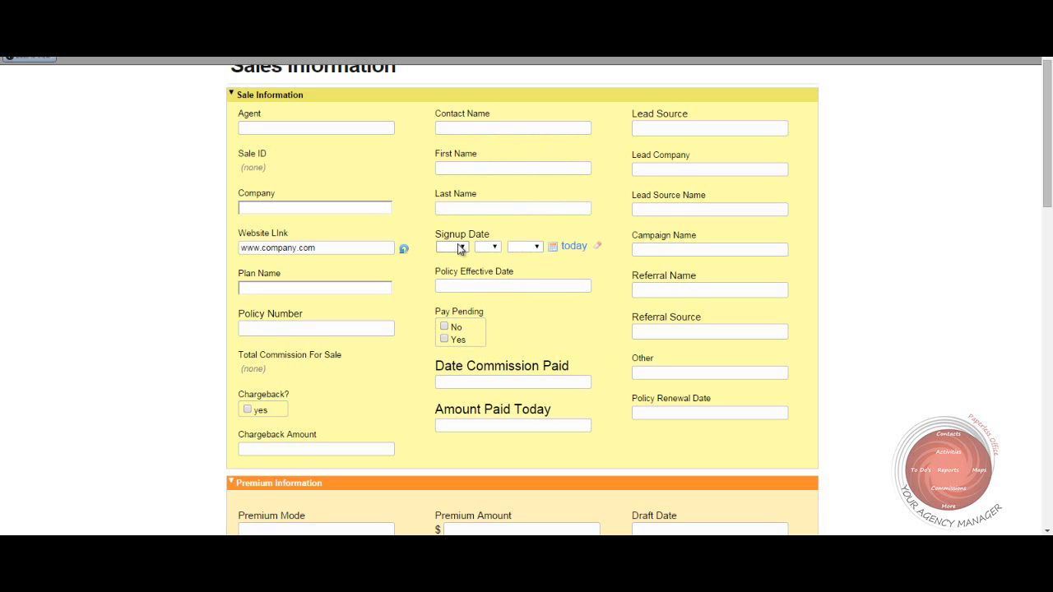
pyautogui.click(573, 250)
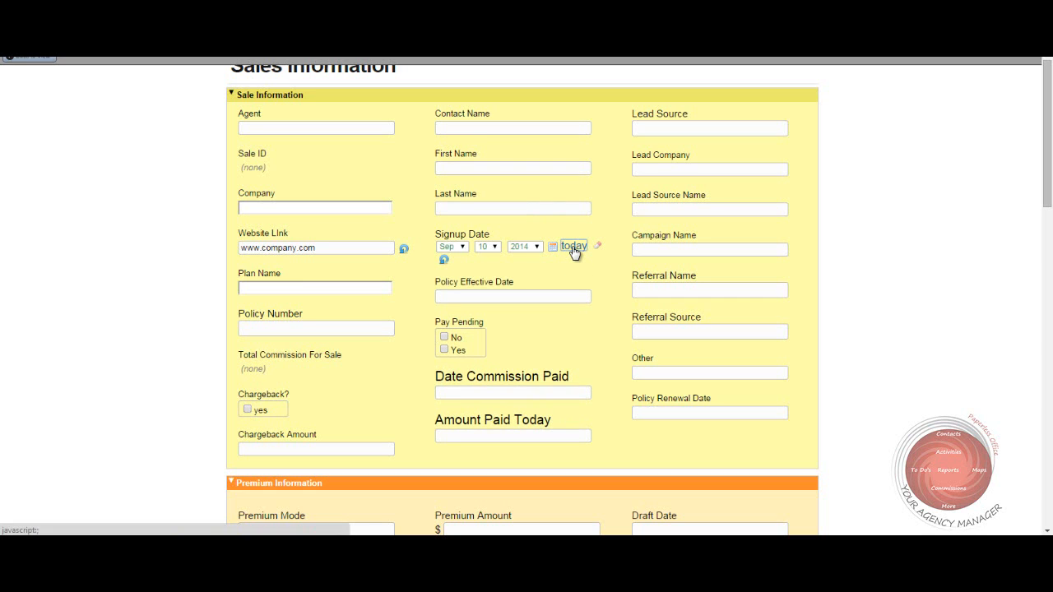
pyautogui.click(495, 247)
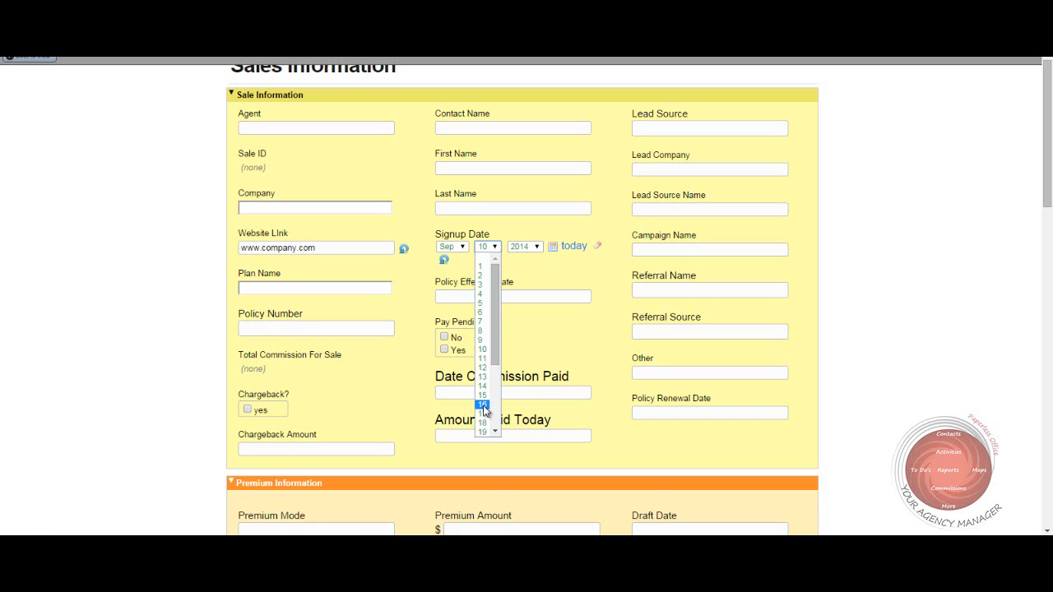
pyautogui.click(553, 276)
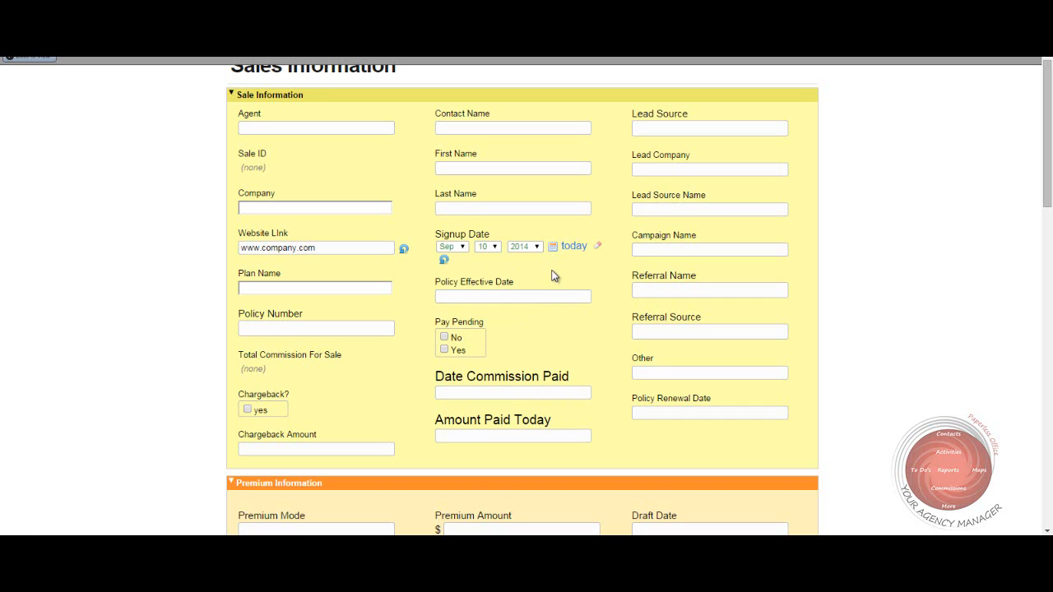
# Step: Set the Policy Effective Date to October 16, 2014
pyautogui.click(481, 296)
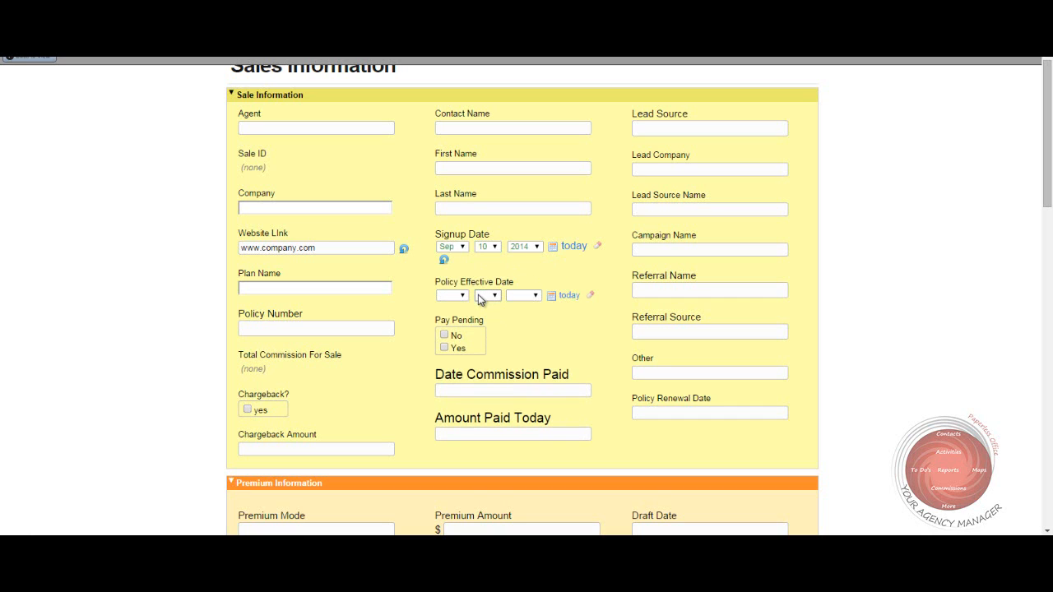
pyautogui.click(568, 301)
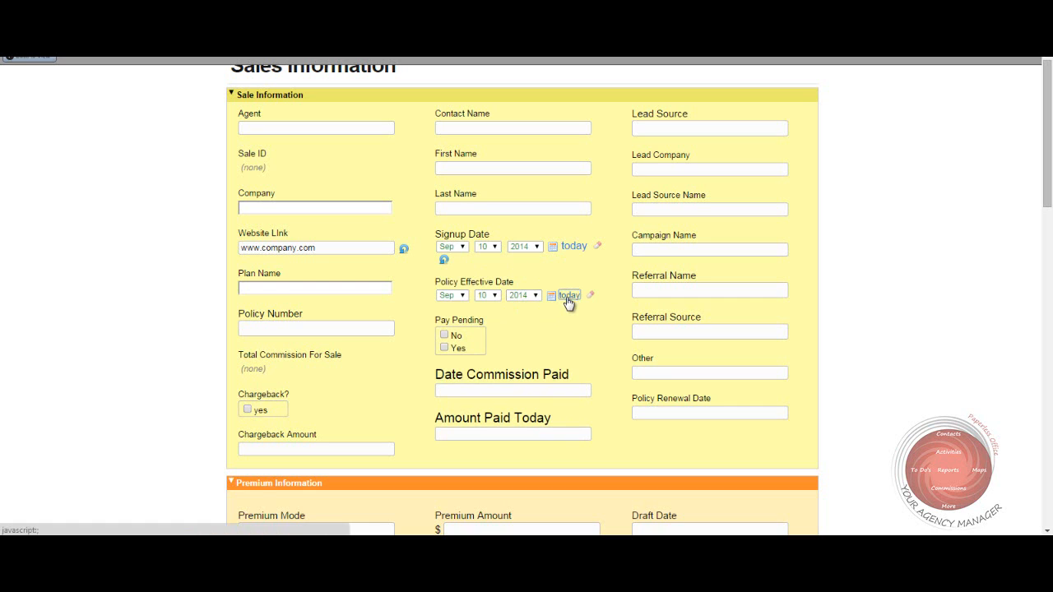
pyautogui.click(551, 298)
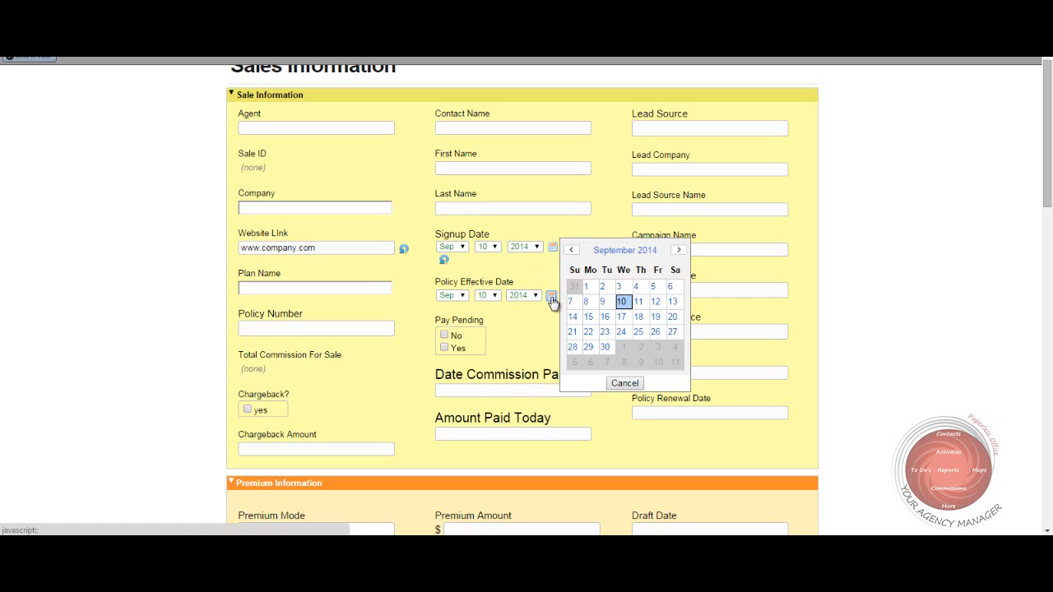
pyautogui.click(679, 251)
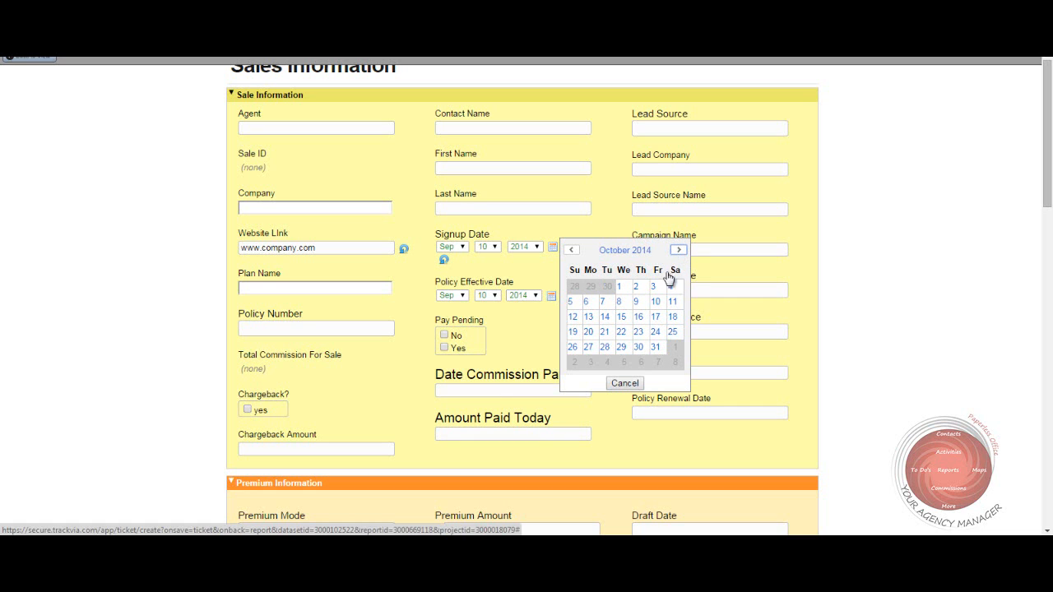
pyautogui.click(640, 319)
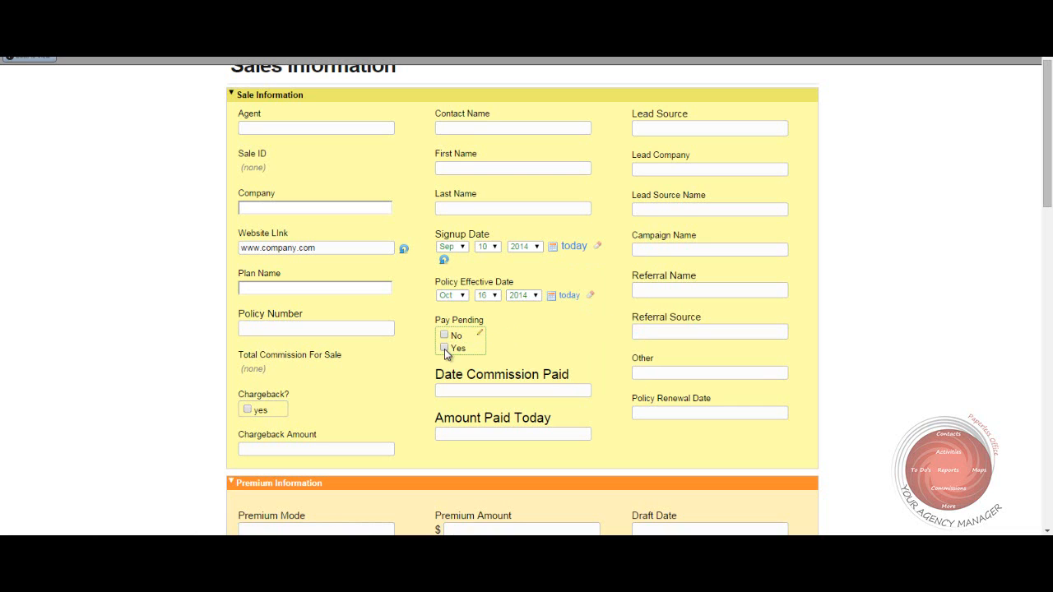
# Step: Set Date Commission Paid to today's date, September 10, 2014, and enter 258 as the Amount Paid Today
pyautogui.click(468, 392)
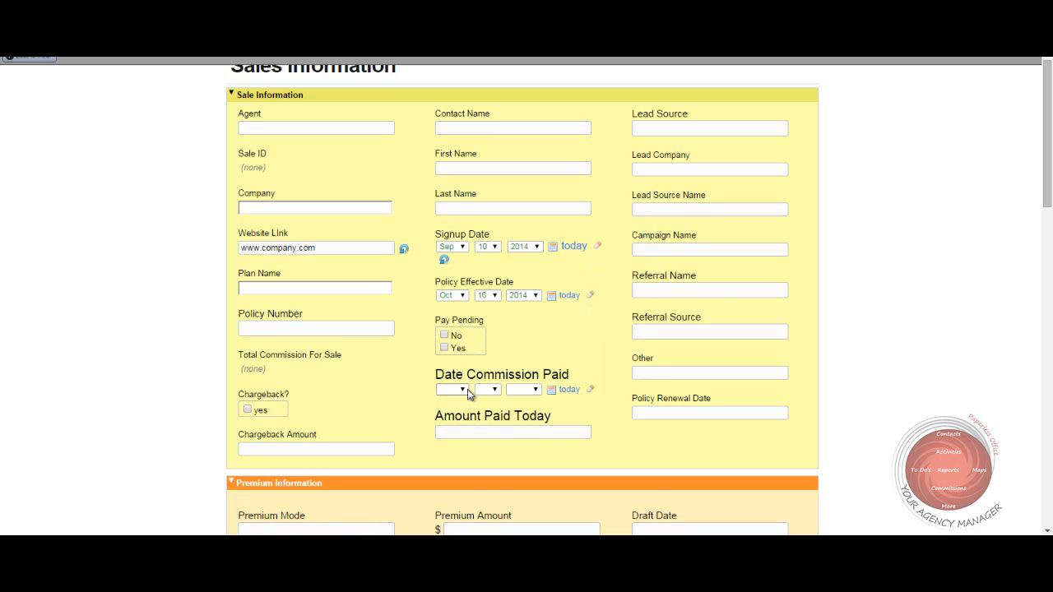
pyautogui.click(569, 390)
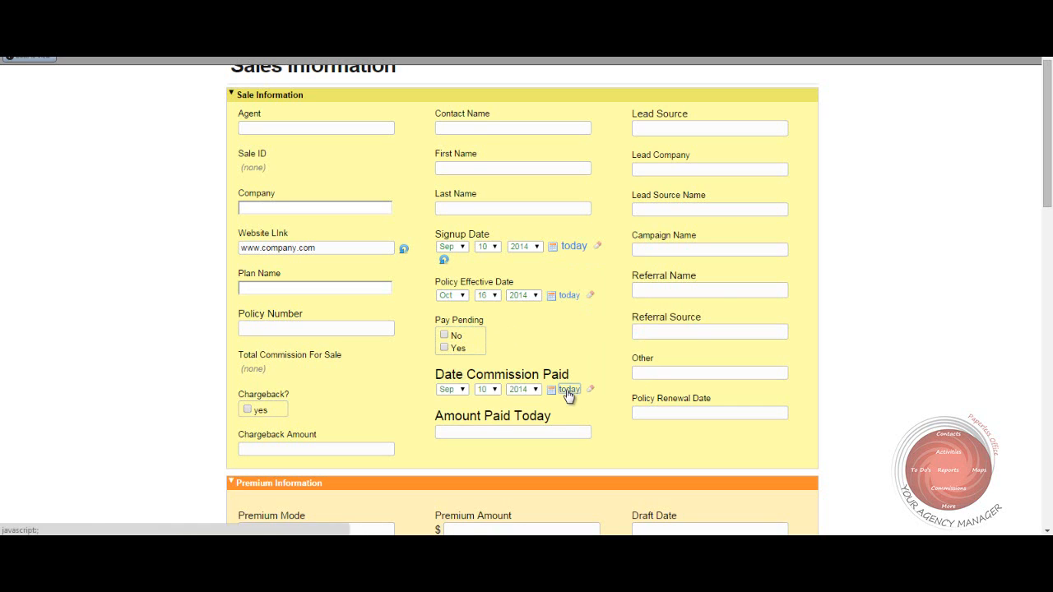
pyautogui.click(502, 431)
pyautogui.write('258')
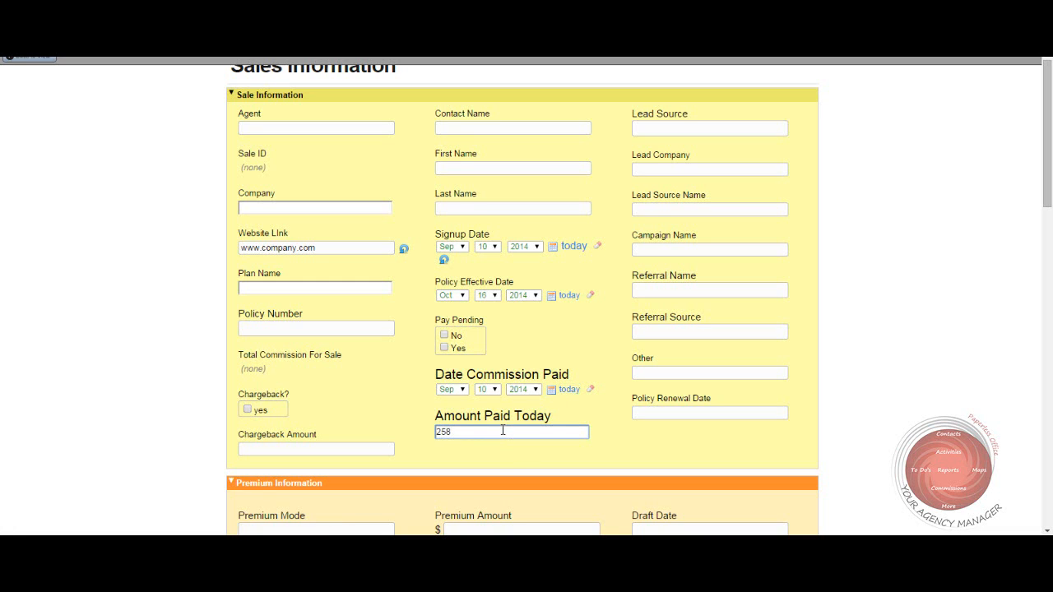
# Step: Examine the Lead Source choices and the Lead Company, Lead Source Name, Campaign Name and Referral Name fields
pyautogui.click(688, 131)
pyautogui.click(758, 128)
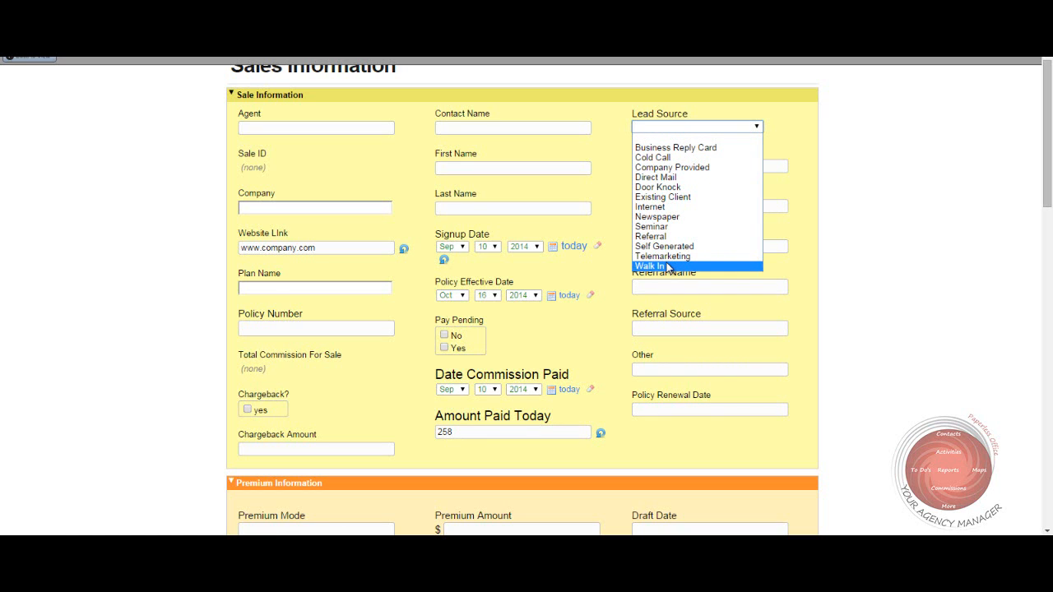
pyautogui.click(785, 140)
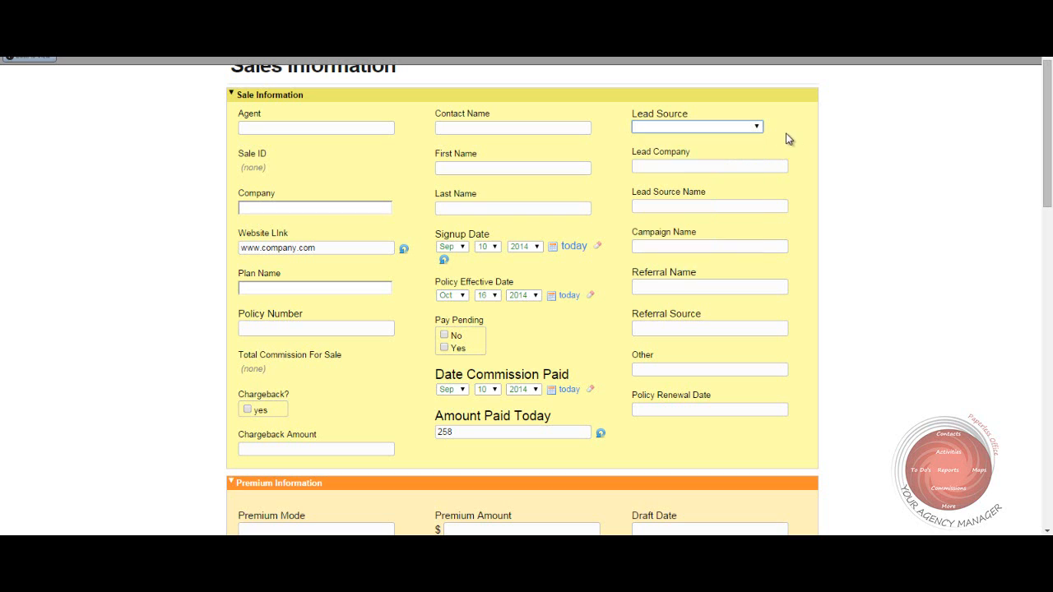
pyautogui.click(657, 167)
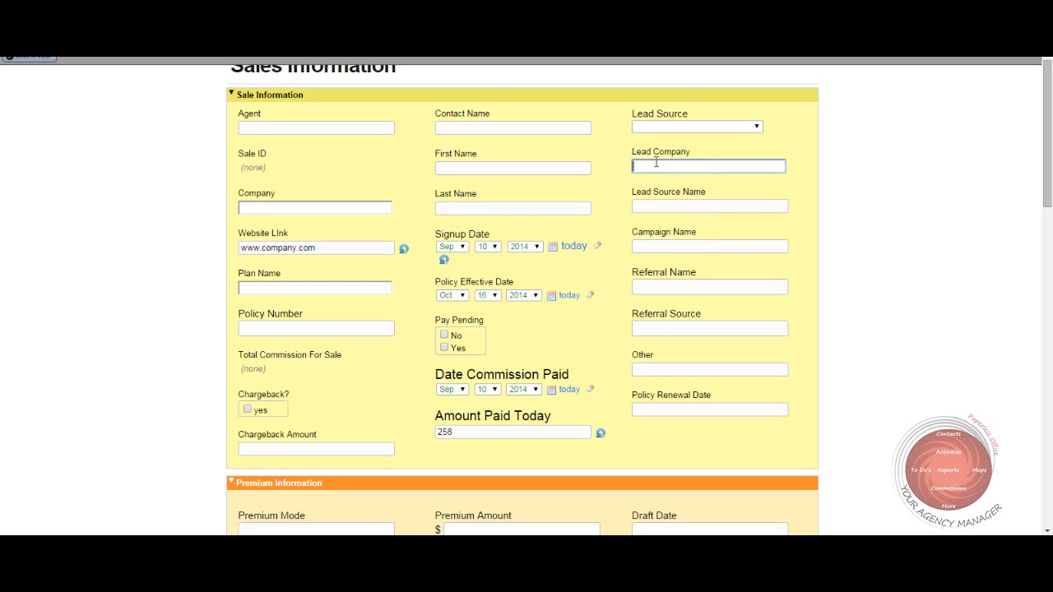
pyautogui.click(665, 205)
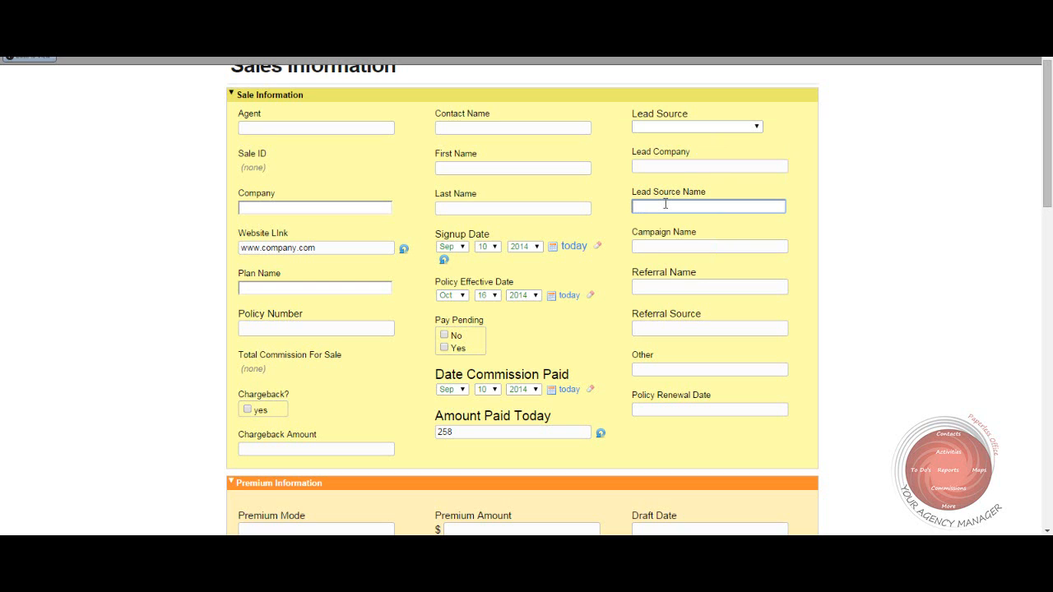
pyautogui.click(682, 245)
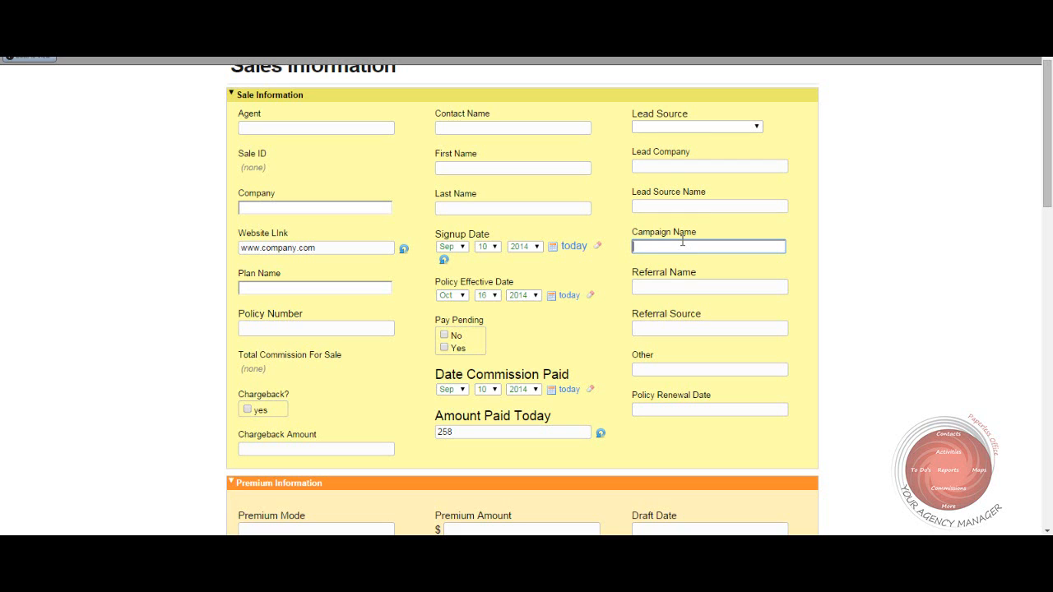
pyautogui.click(695, 288)
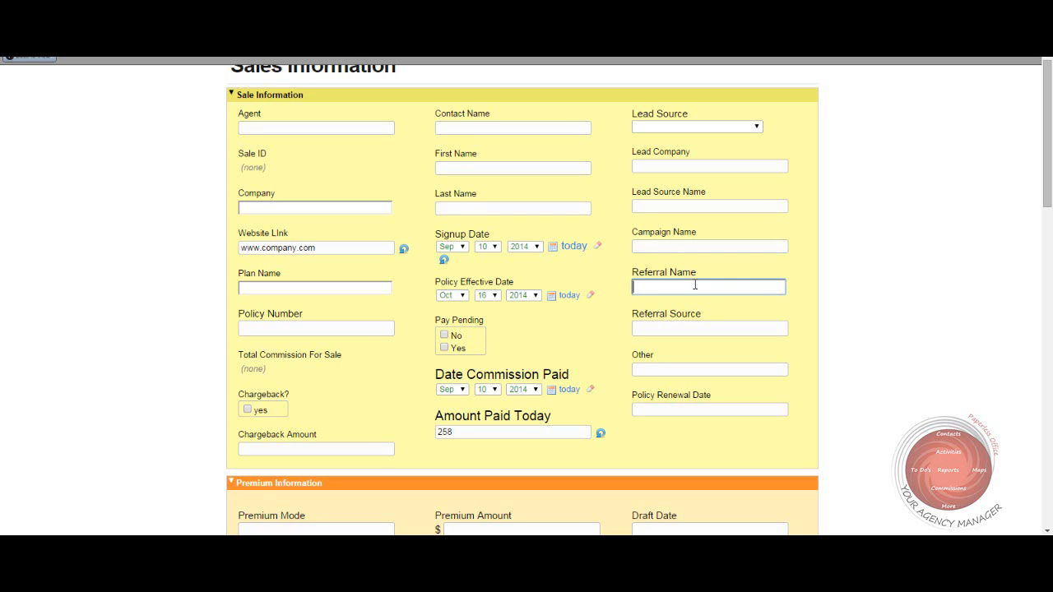
# Step: Review the Referral Source choices and set the Referral Source to Client
pyautogui.click(701, 331)
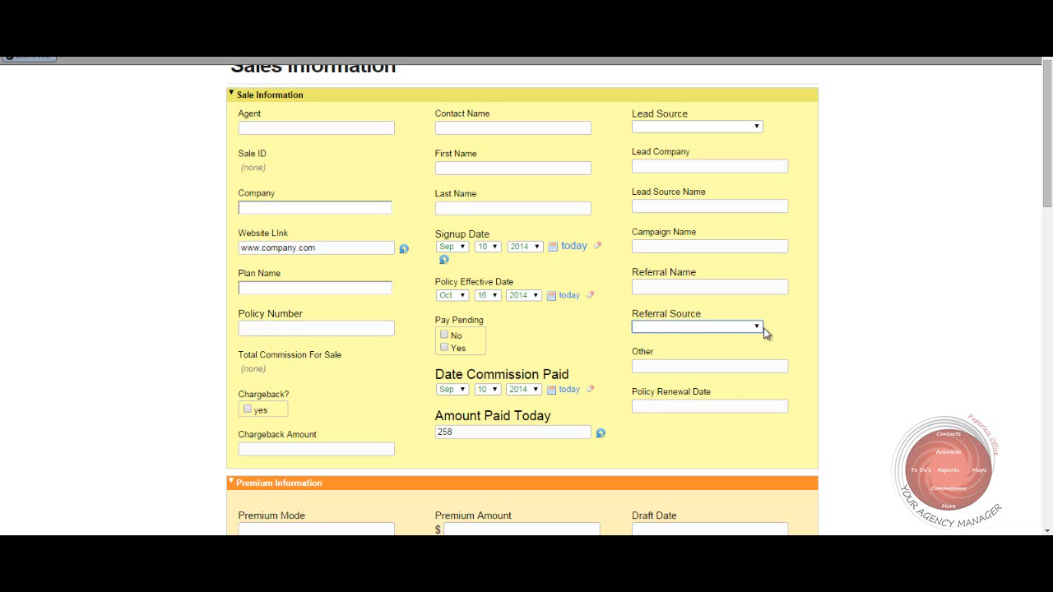
pyautogui.click(755, 327)
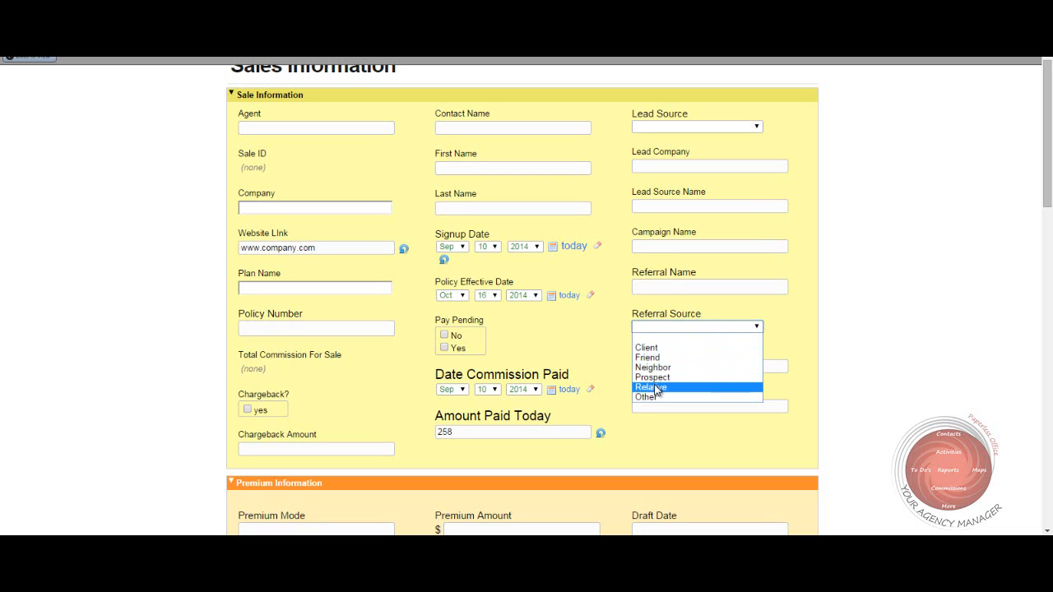
pyautogui.click(793, 321)
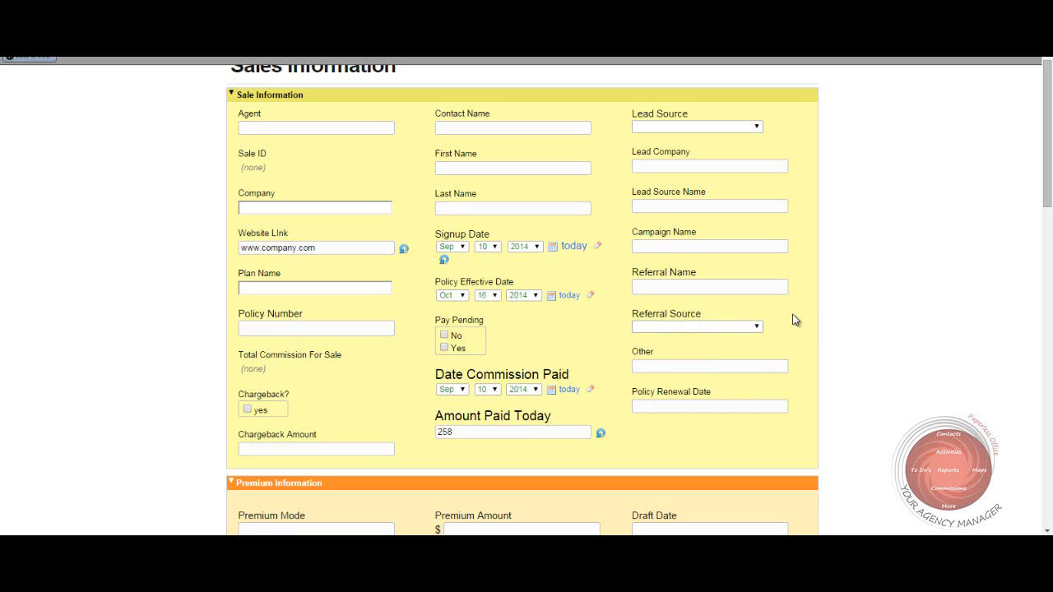
pyautogui.click(649, 365)
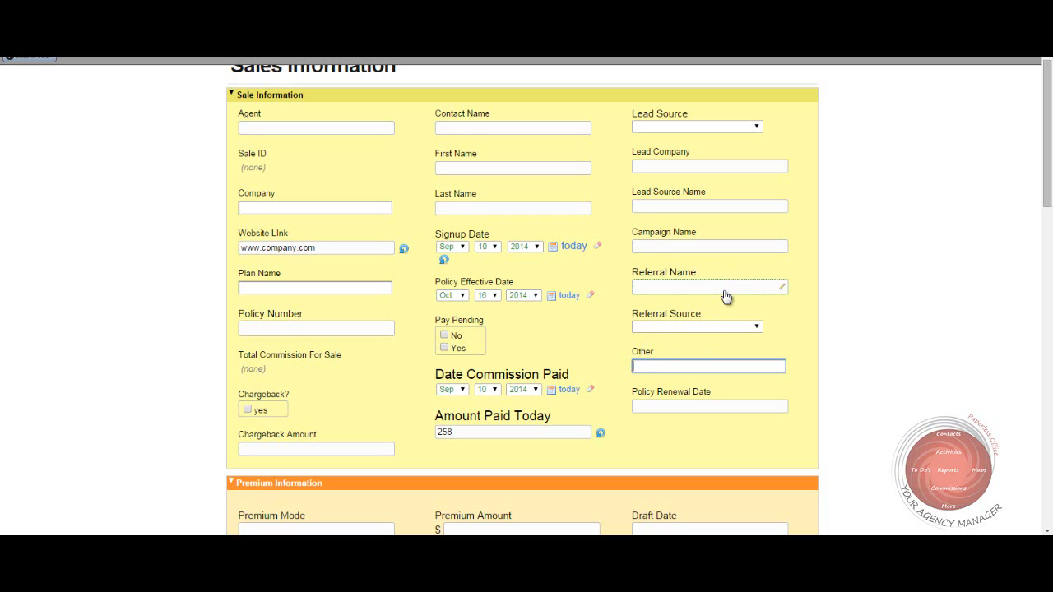
pyautogui.click(757, 327)
pyautogui.click(654, 348)
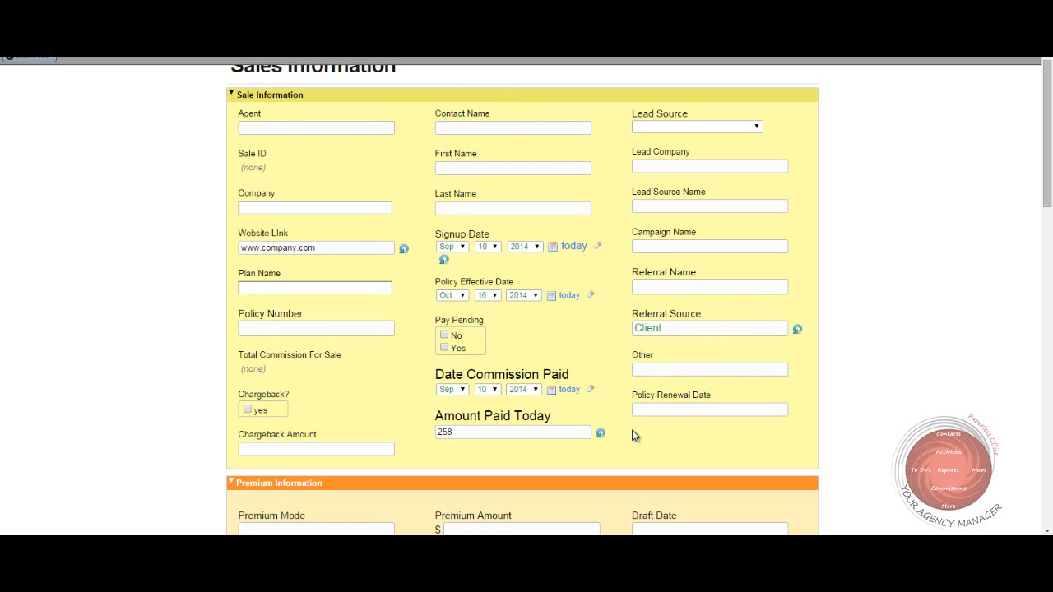
# Step: Set the Policy Renewal Date to September 1, 2015
pyautogui.click(668, 410)
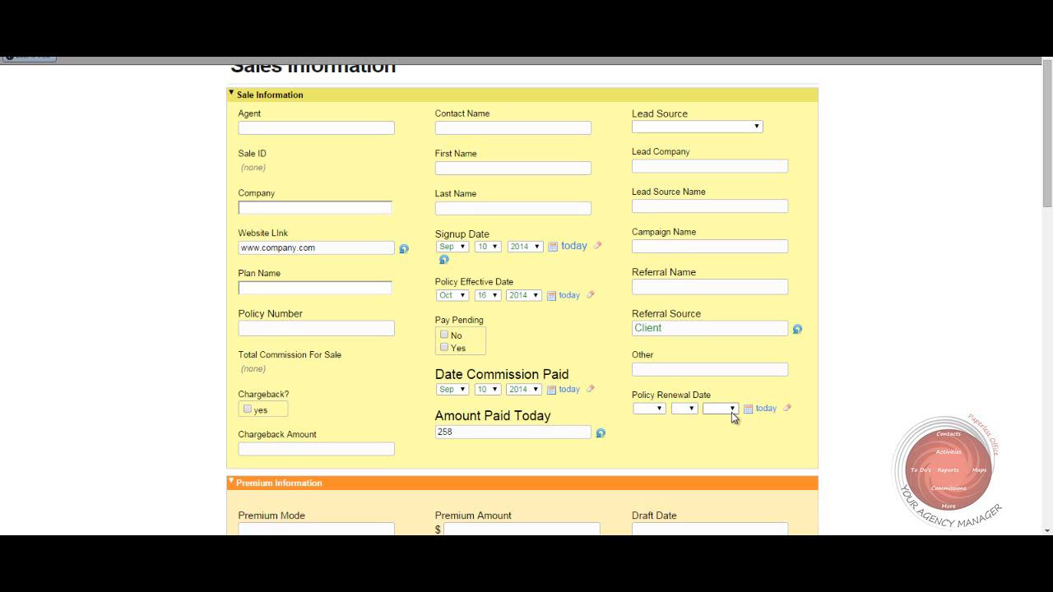
pyautogui.click(660, 410)
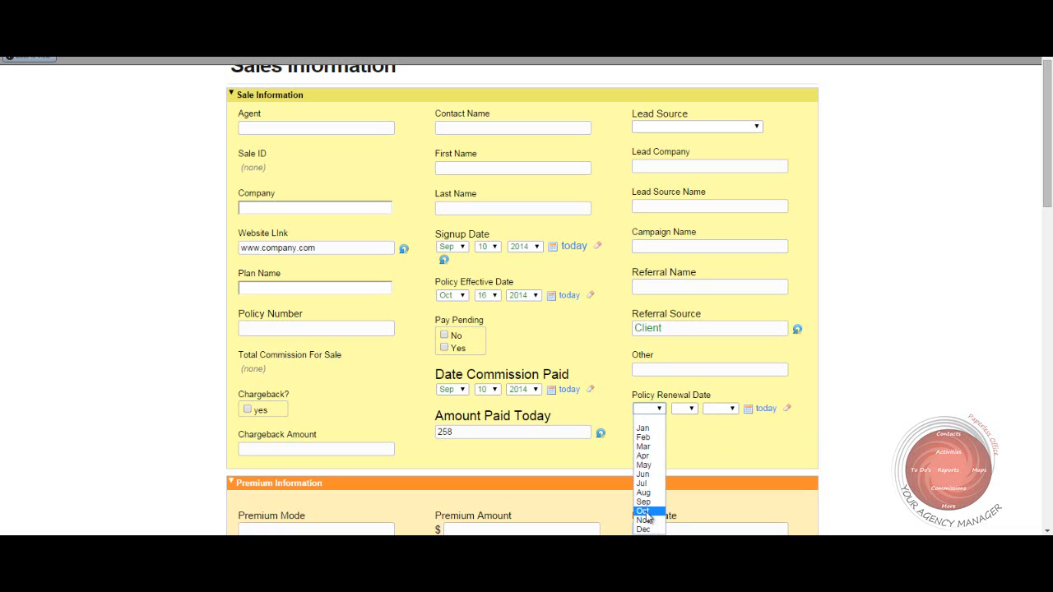
pyautogui.click(691, 454)
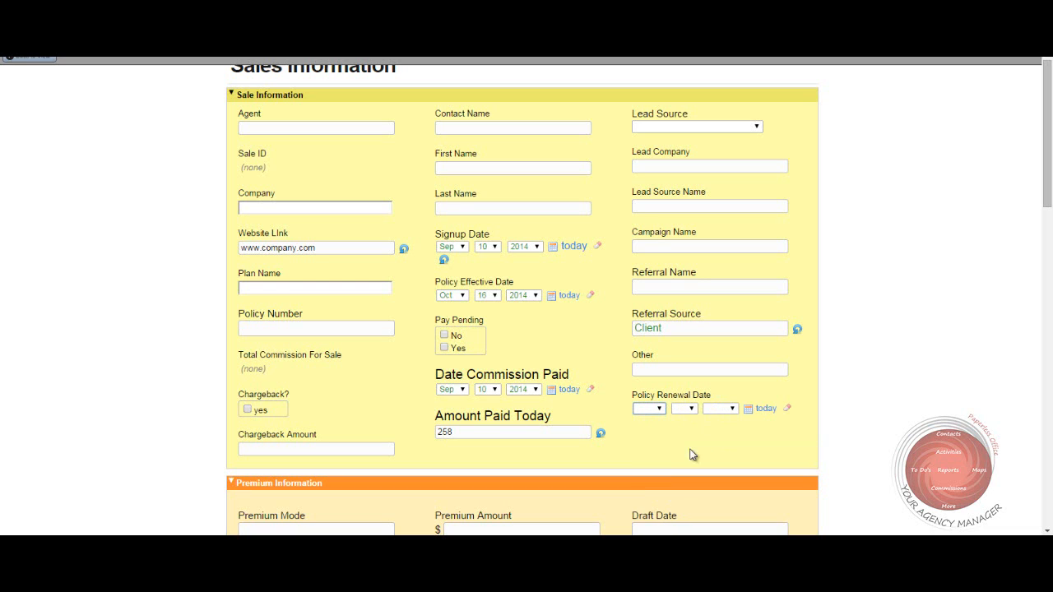
pyautogui.click(692, 409)
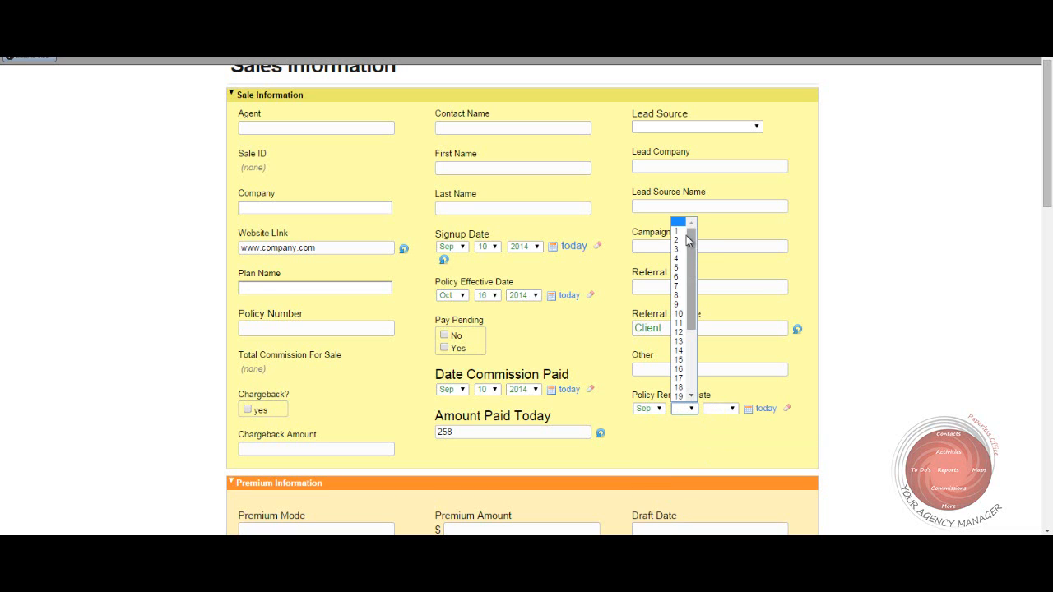
pyautogui.click(680, 231)
pyautogui.click(734, 409)
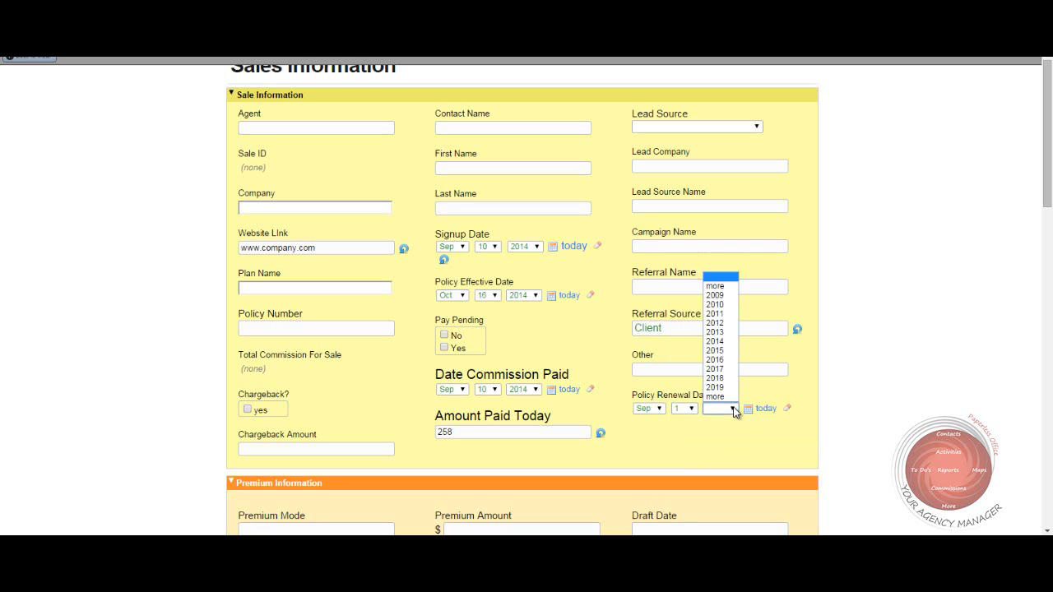
pyautogui.click(714, 350)
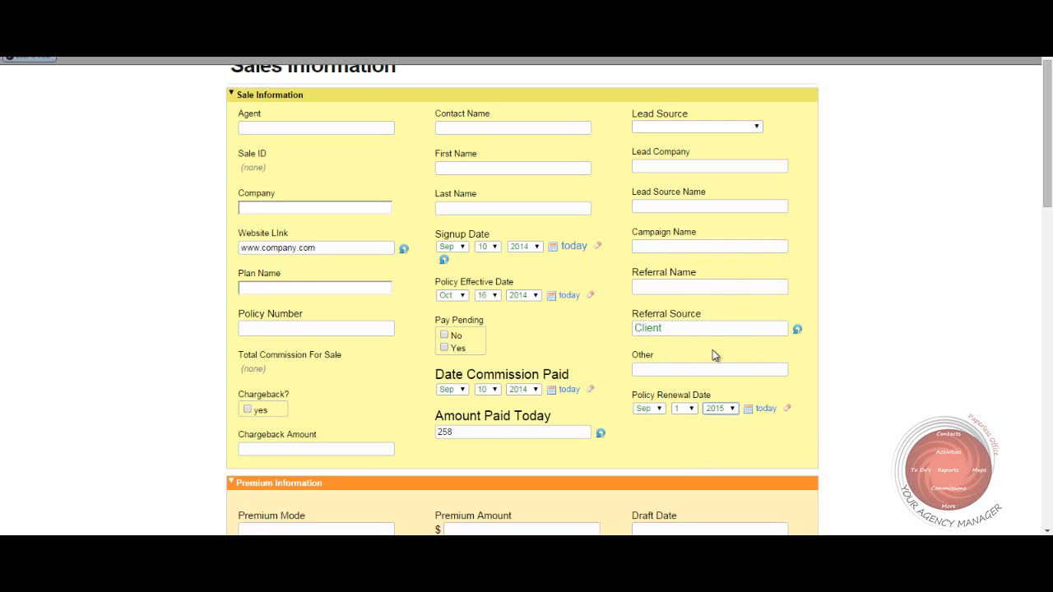
# Step: Change the Policy Renewal Date to September 20, 1955 using the calendar's month and year selection
pyautogui.click(749, 411)
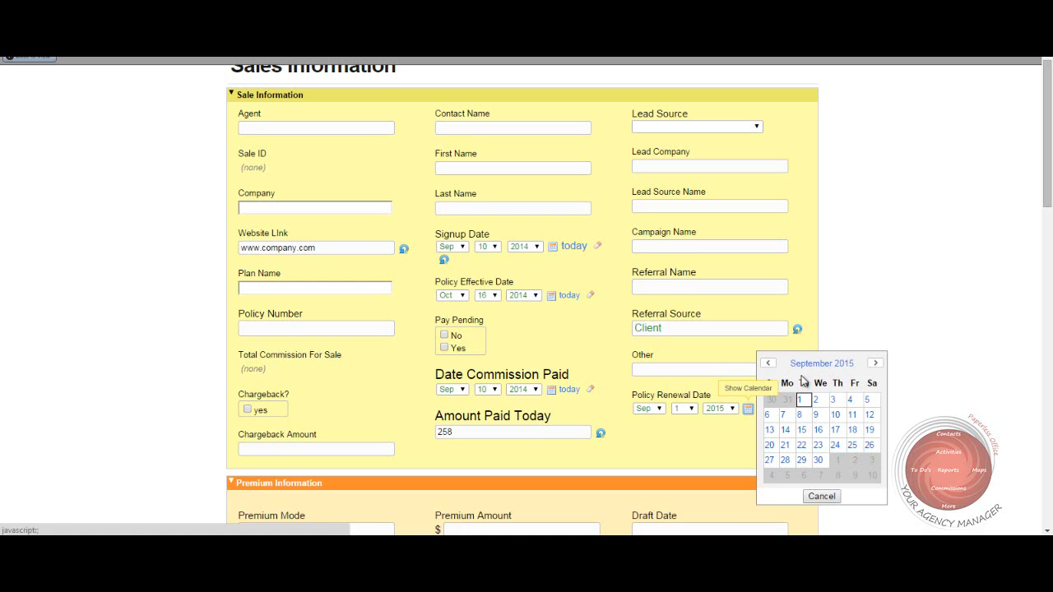
pyautogui.click(825, 366)
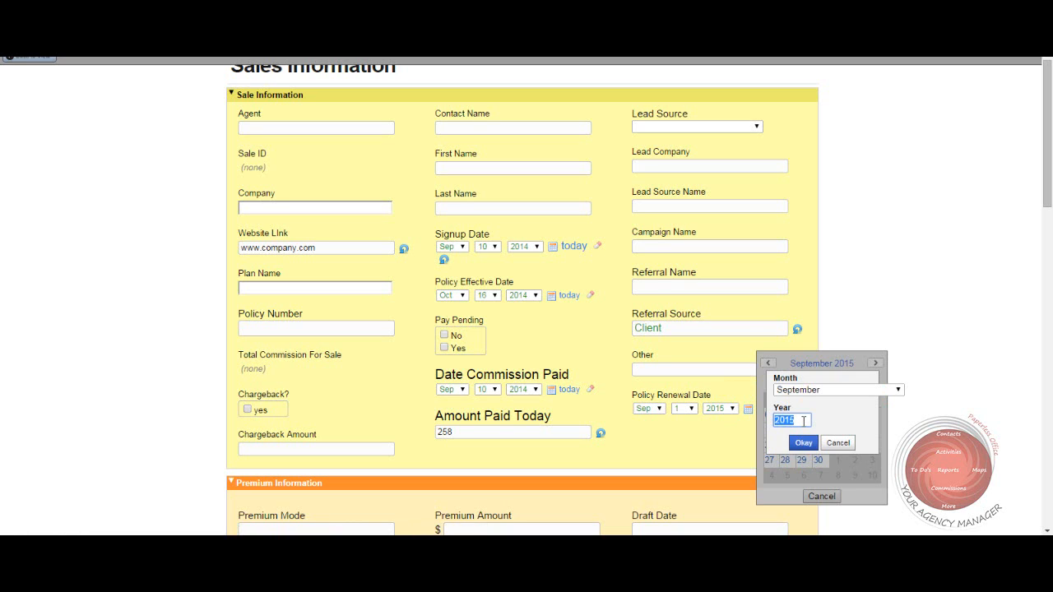
pyautogui.write('1955')
pyautogui.click(803, 445)
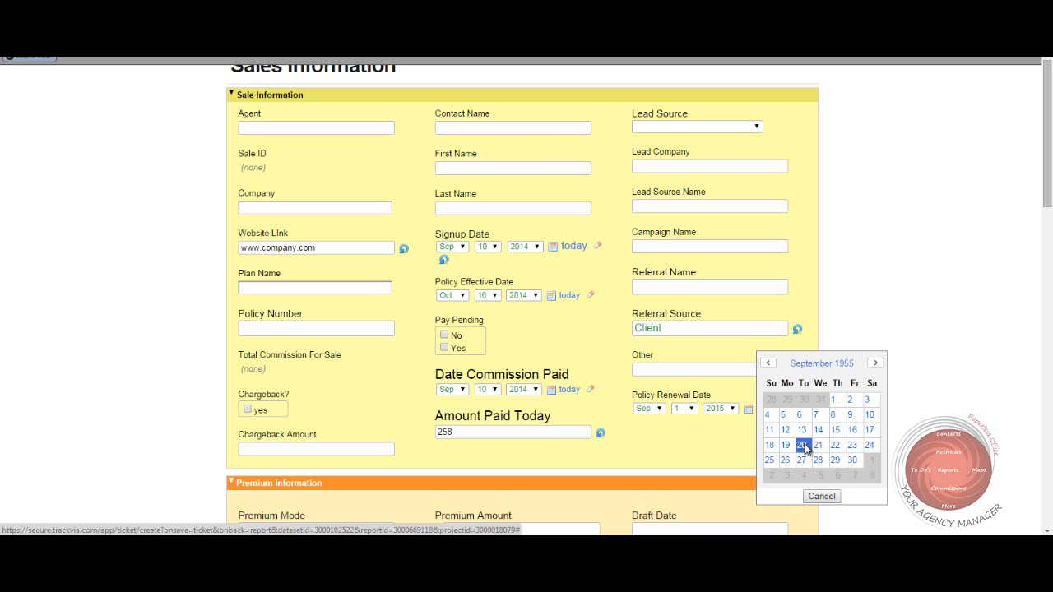
pyautogui.click(803, 445)
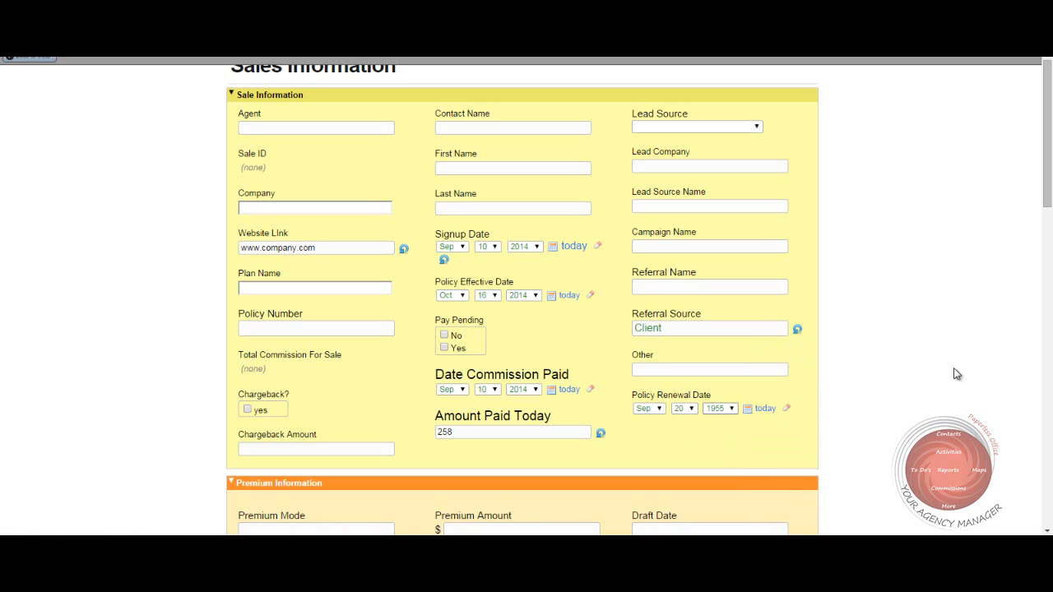
pyautogui.moveTo(1051, 120); pyautogui.dragTo(1050, 211)
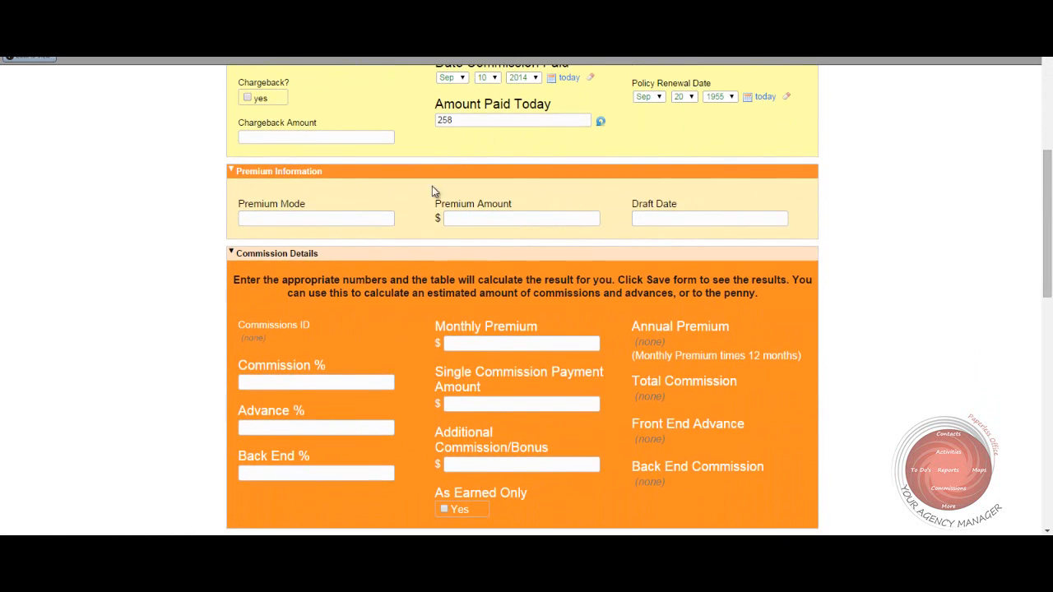
# Step: Review the Premium Mode choices, and set the Premium Amount to $78 and the Draft Date to 15
pyautogui.click(359, 217)
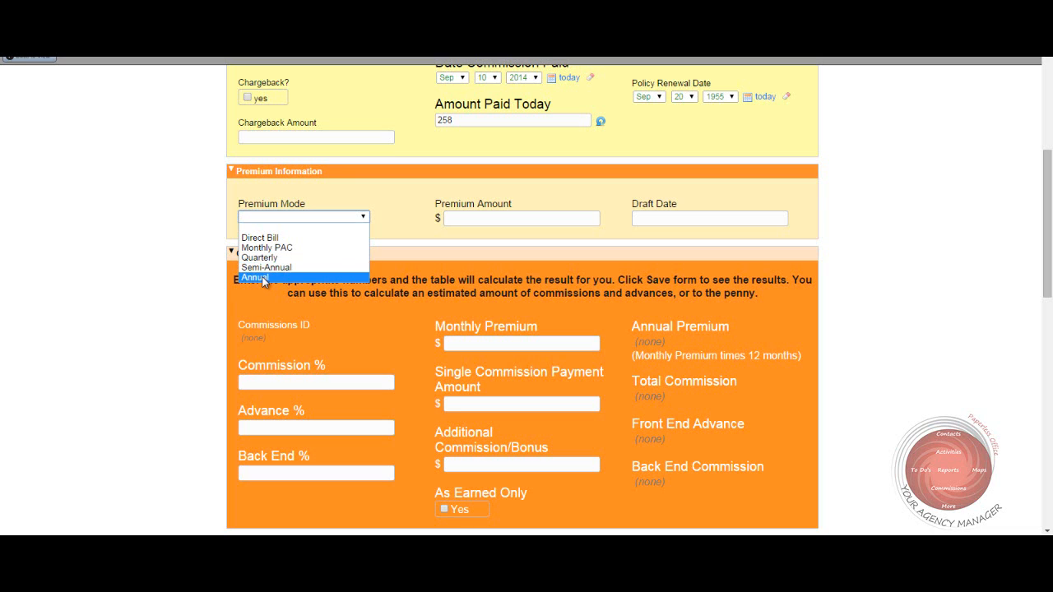
pyautogui.click(494, 218)
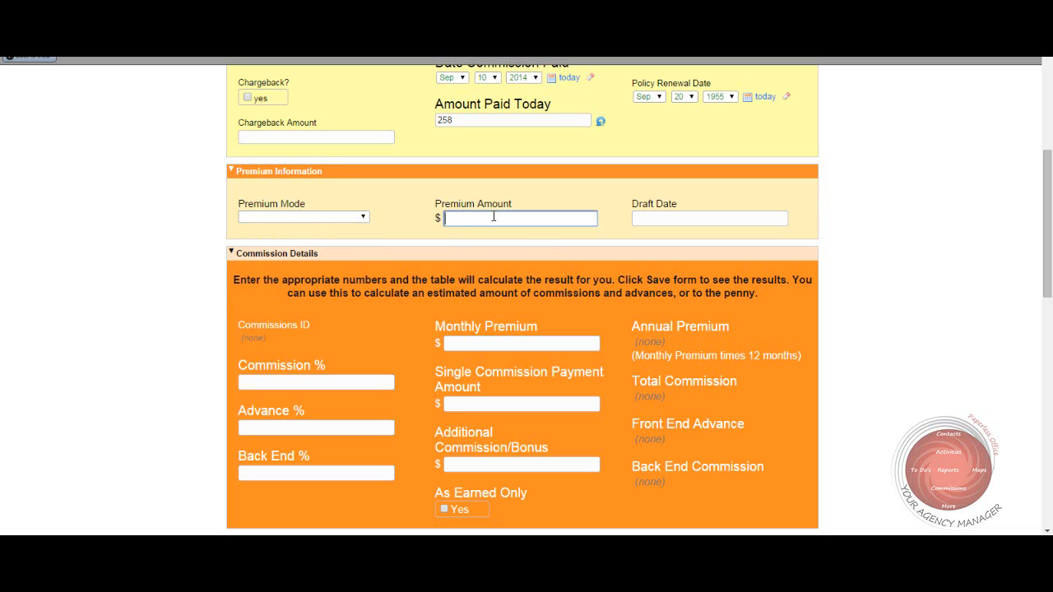
pyautogui.write('78')
pyautogui.click(698, 215)
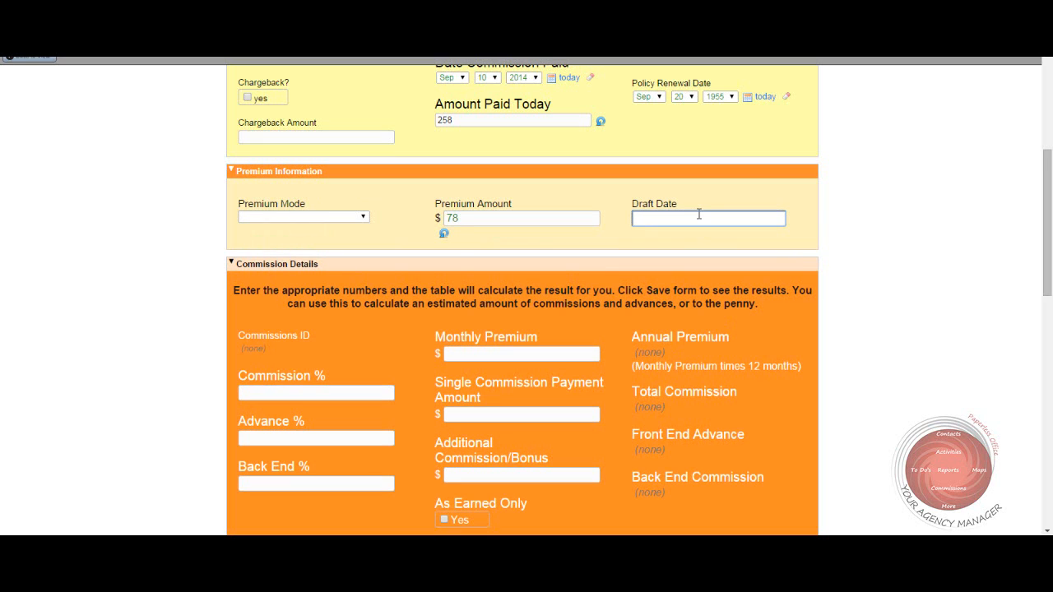
pyautogui.write('15')
# Step: In Commission Details, set Commission % to 75, Advance % to 75 and Back End % to 25
pyautogui.moveTo(1050, 206); pyautogui.dragTo(1052, 262)
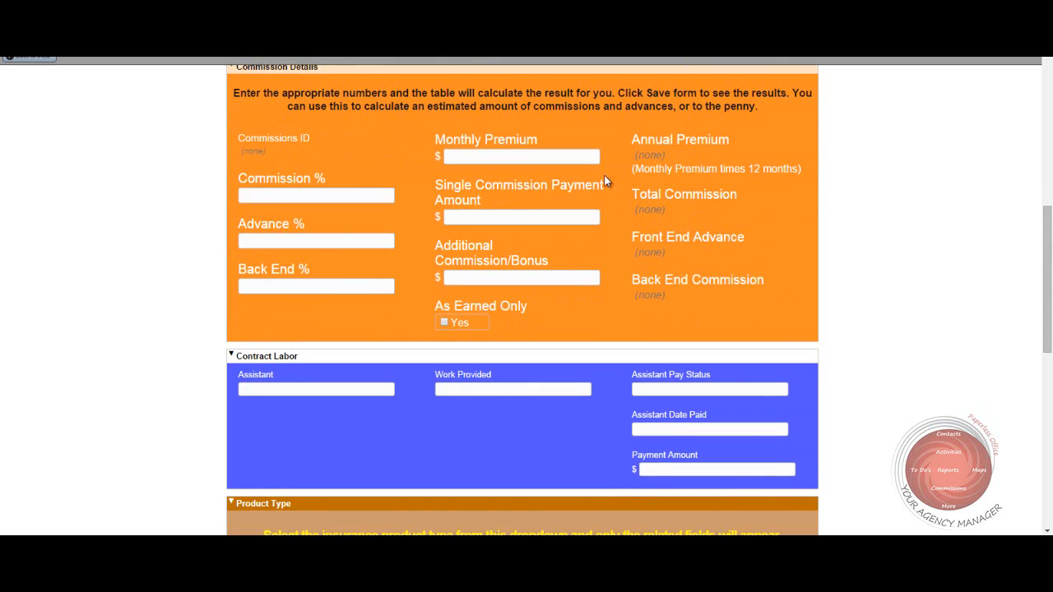
pyautogui.click(269, 196)
pyautogui.write('75')
pyautogui.click(283, 238)
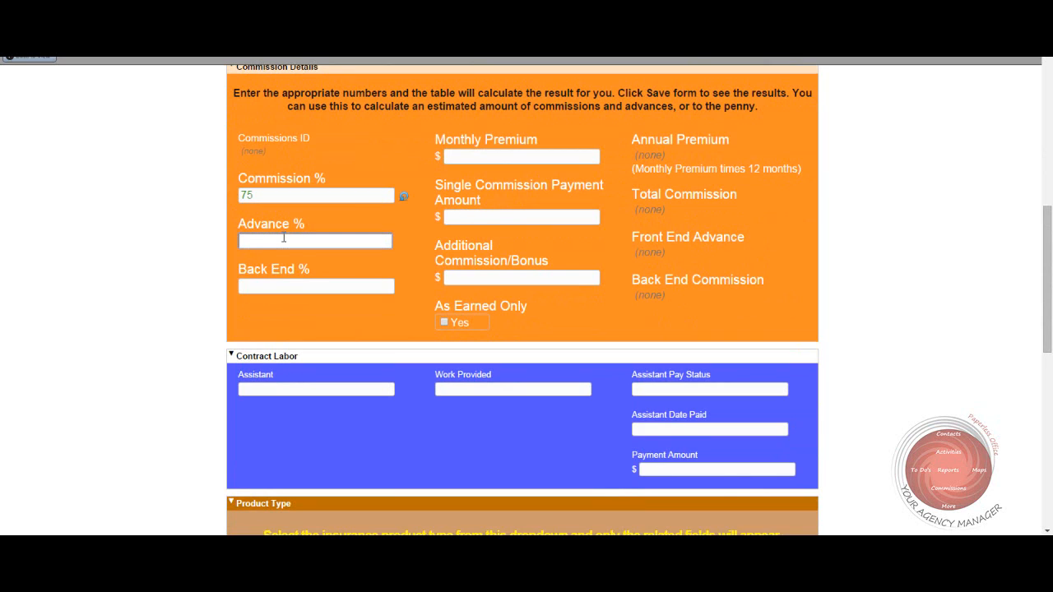
pyautogui.write('75')
pyautogui.click(281, 286)
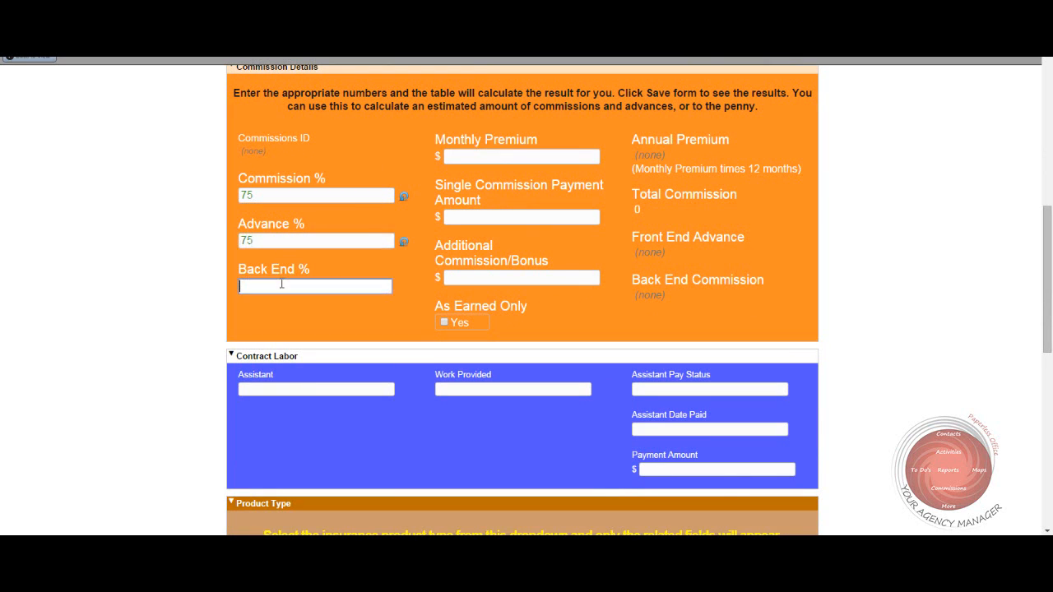
pyautogui.write('25')
# Step: Set the Monthly Premium to $78, the Single Commission Payment Amount to $0 and the Additional Commission/Bonus to $25
pyautogui.click(507, 156)
pyautogui.write('78')
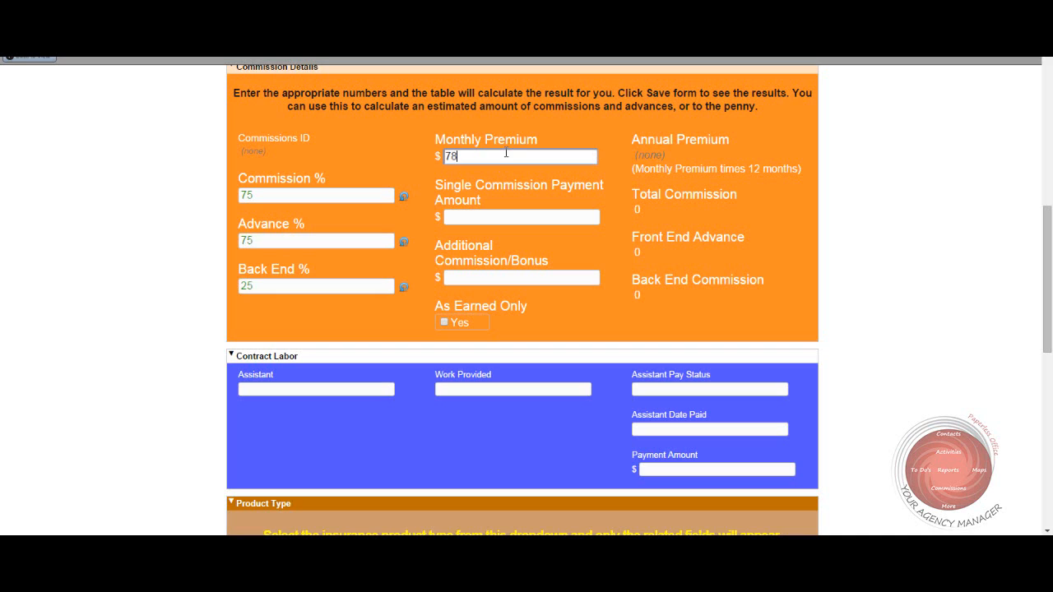
pyautogui.click(502, 217)
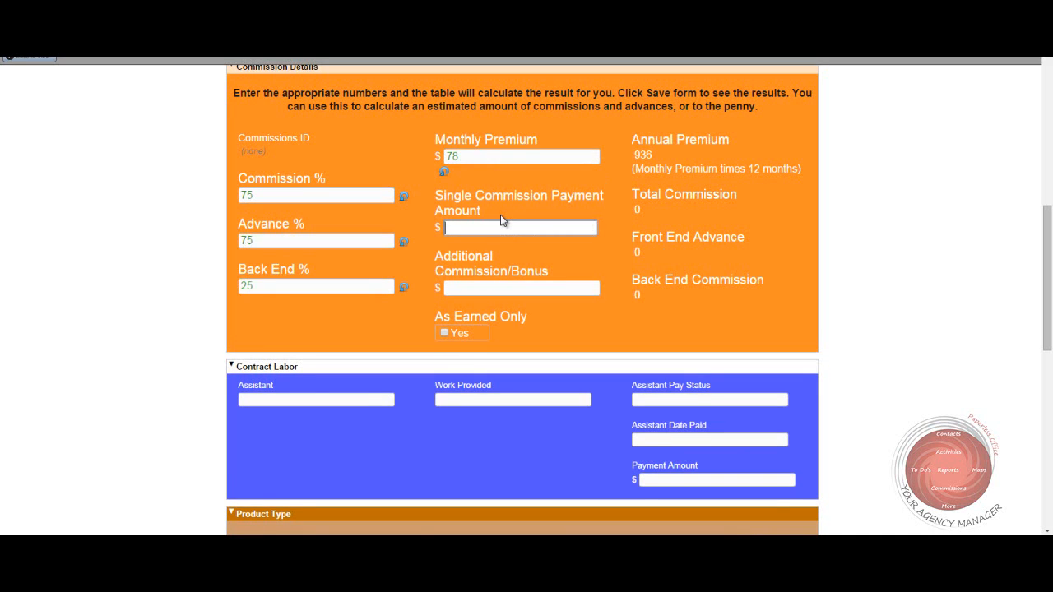
pyautogui.write('0')
pyautogui.click(474, 293)
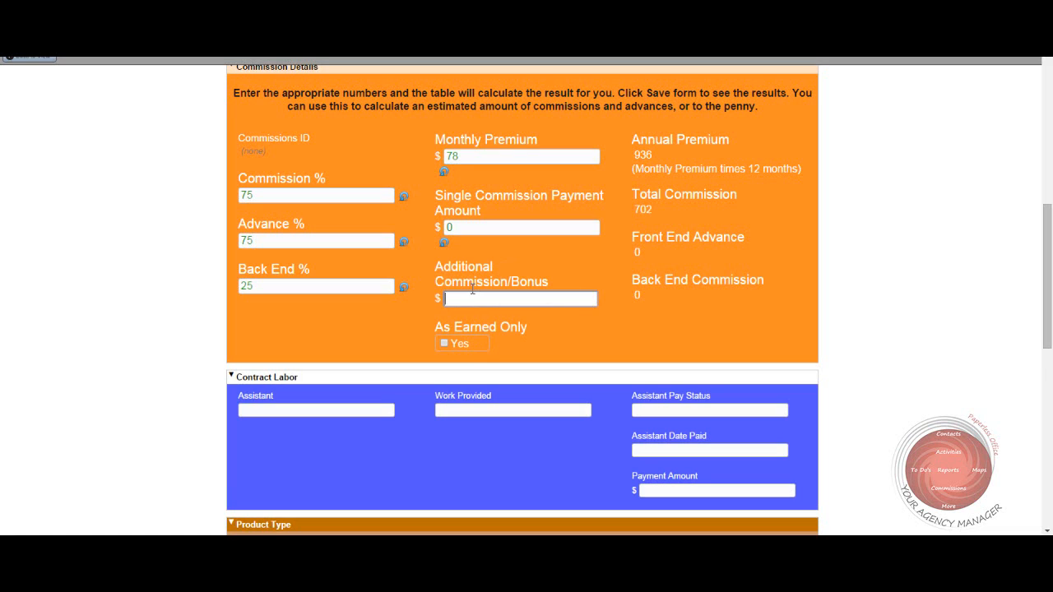
pyautogui.write('25')
# Step: Try the As Earned Only option in Commission Details and turn it back off
pyautogui.click(443, 344)
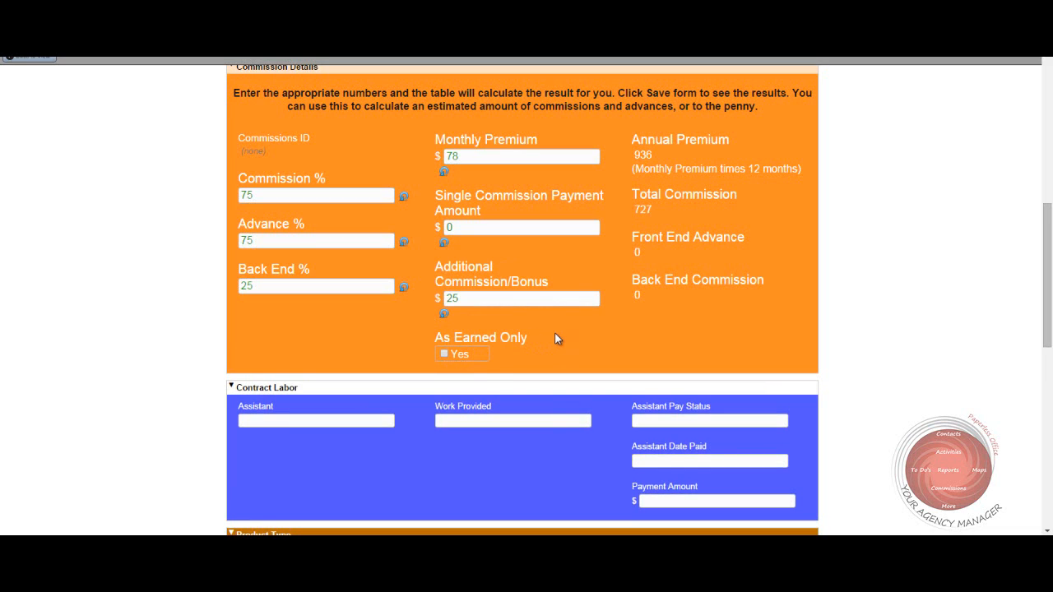
pyautogui.click(445, 355)
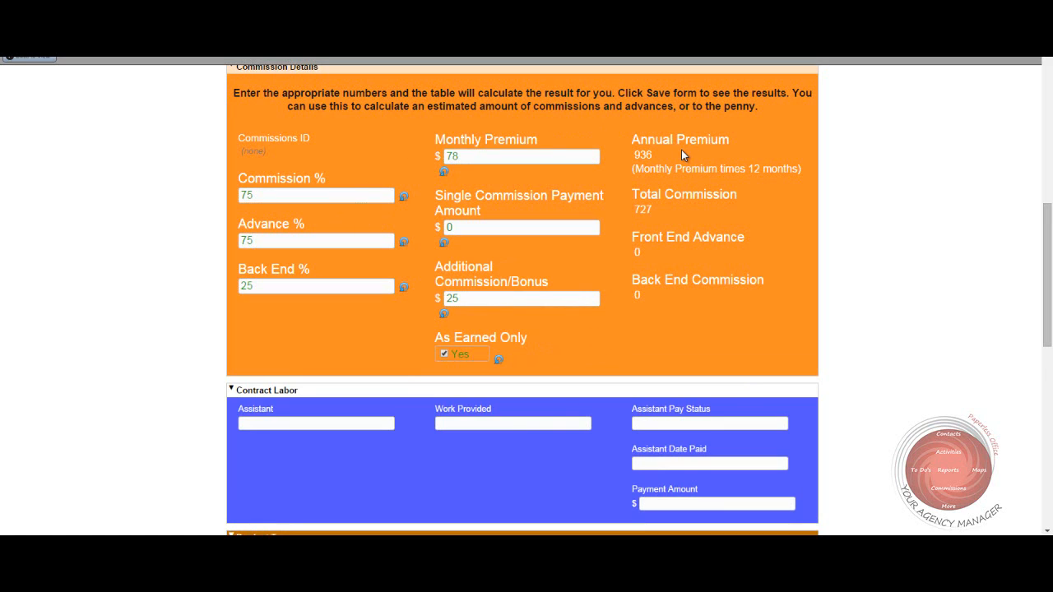
pyautogui.click(445, 354)
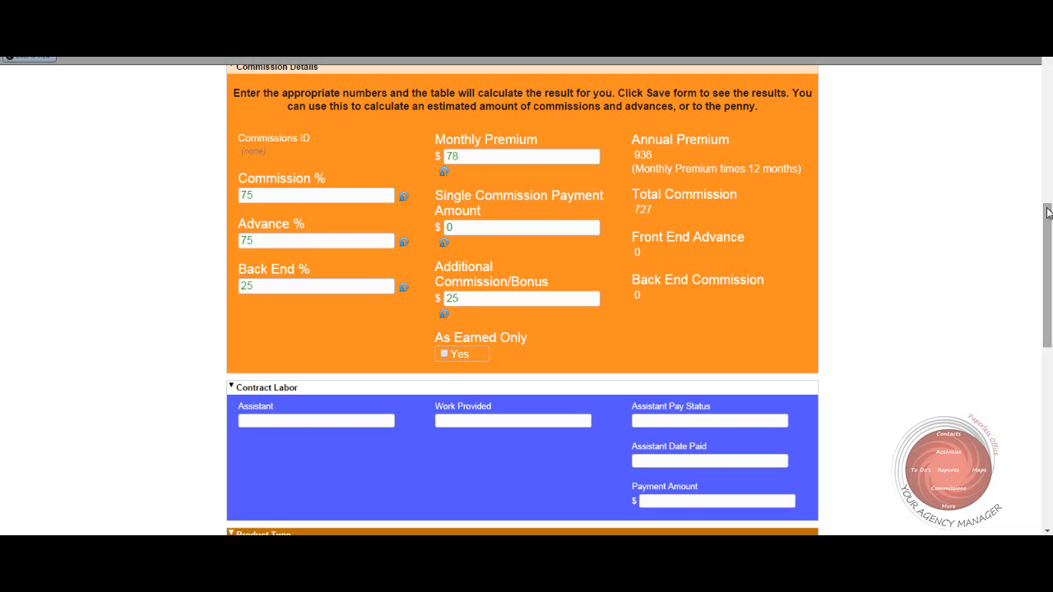
# Step: Under Contract Labor, enter the assistant's name and set Work Provided to Appointment Setting
pyautogui.moveTo(1049, 230); pyautogui.dragTo(1050, 303)
pyautogui.click(382, 171)
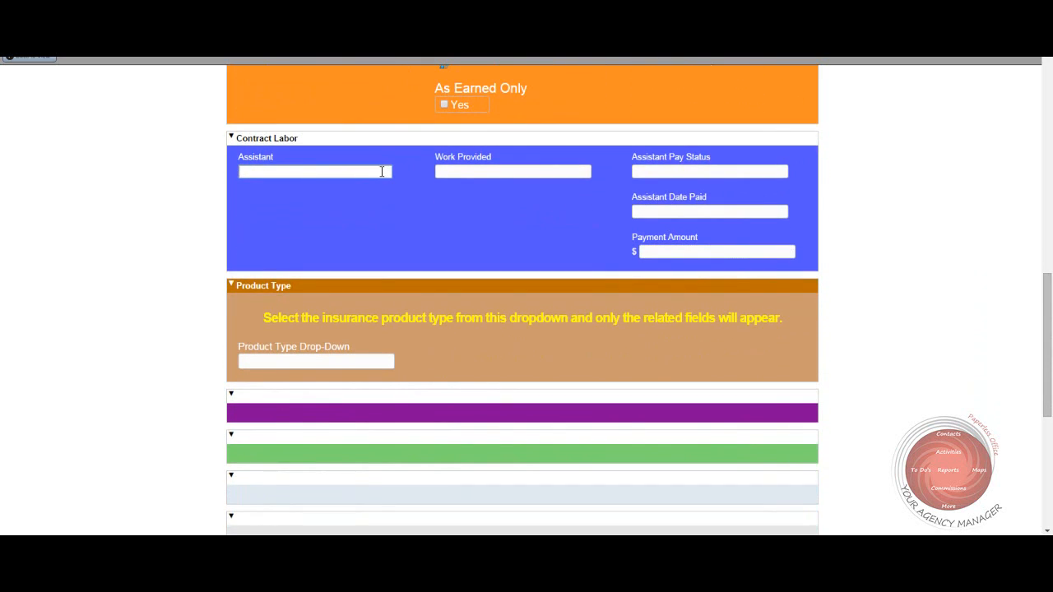
pyautogui.write('Mary')
pyautogui.click(582, 176)
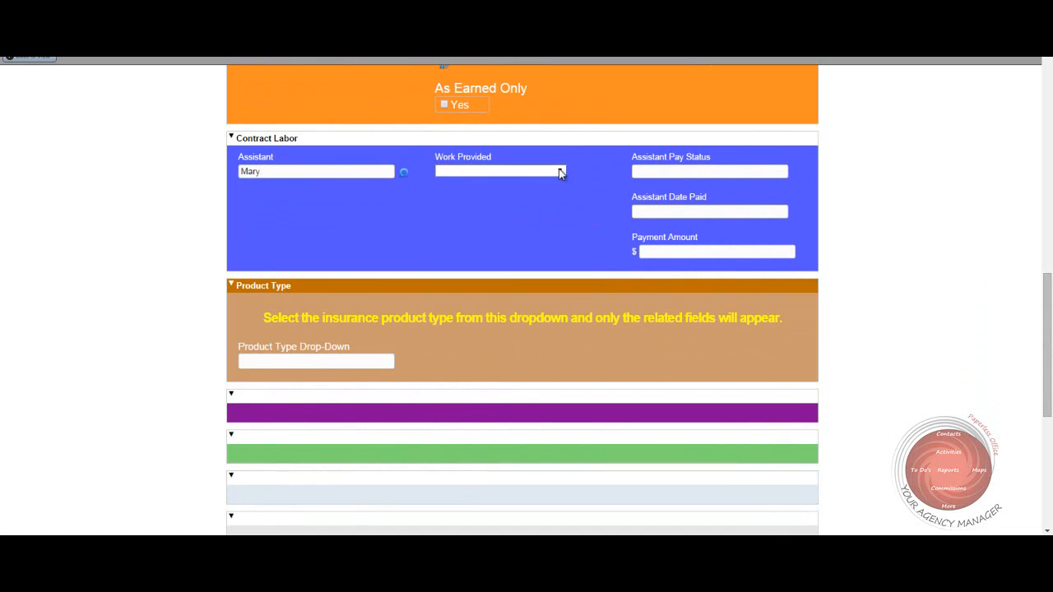
pyautogui.click(560, 172)
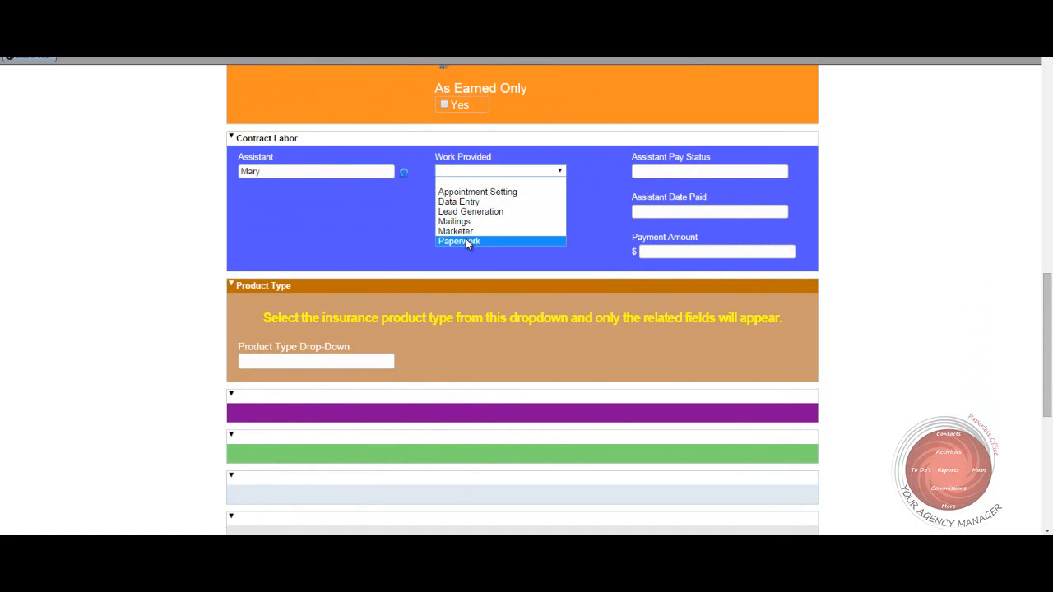
pyautogui.click(462, 191)
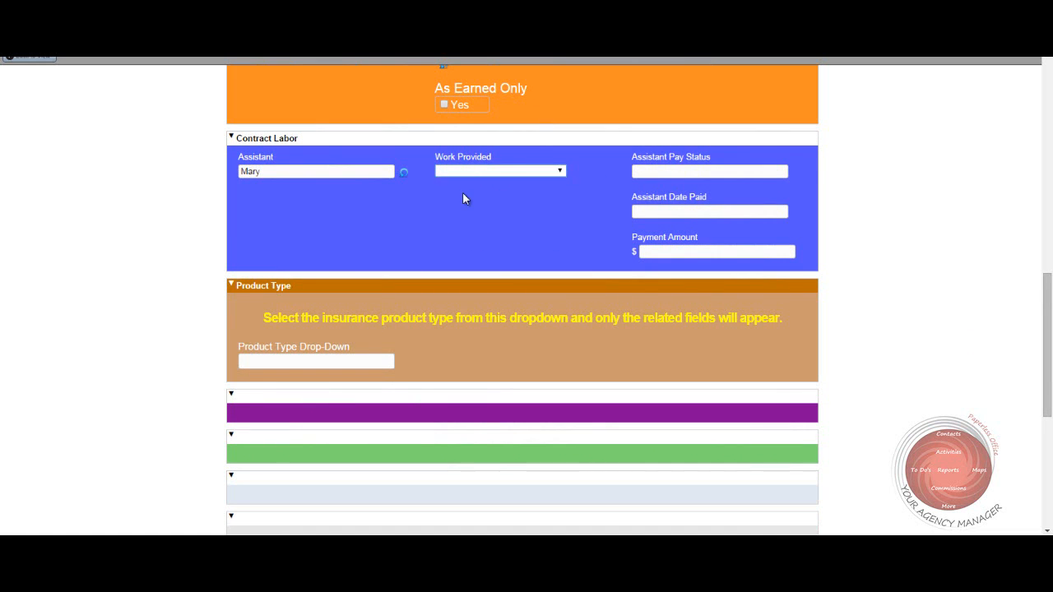
# Step: Set the Assistant Pay Status to Pending and the Assistant Date Paid to today's date, September 10, 2014
pyautogui.click(757, 172)
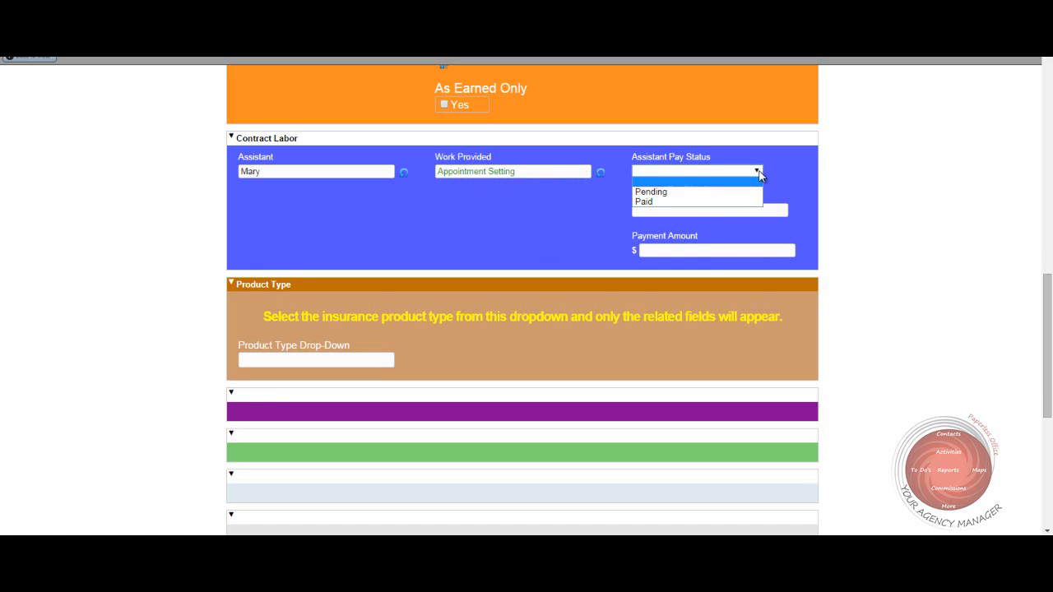
pyautogui.click(663, 192)
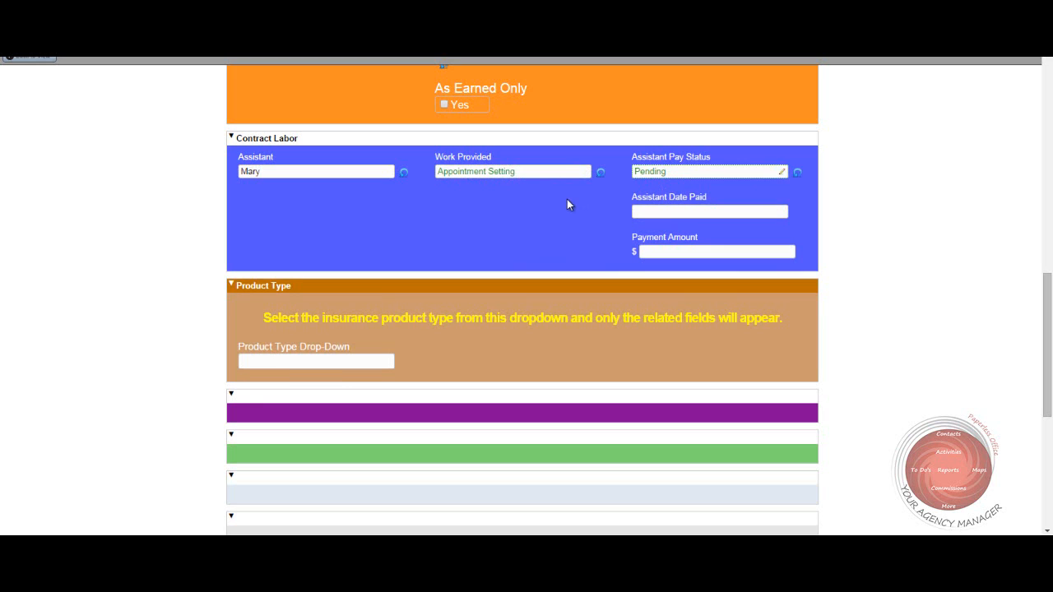
pyautogui.click(761, 213)
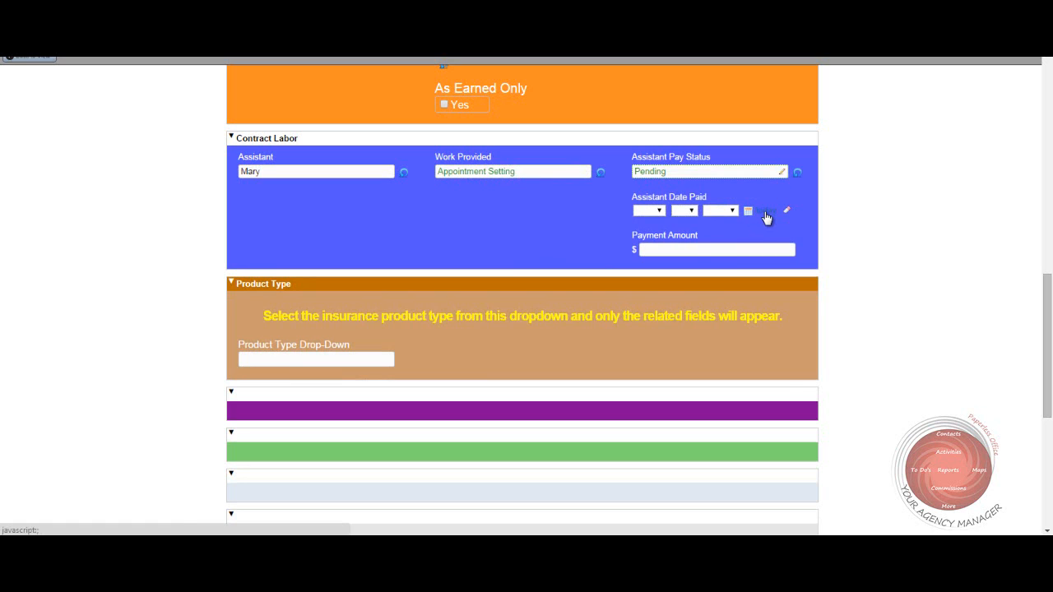
pyautogui.click(766, 216)
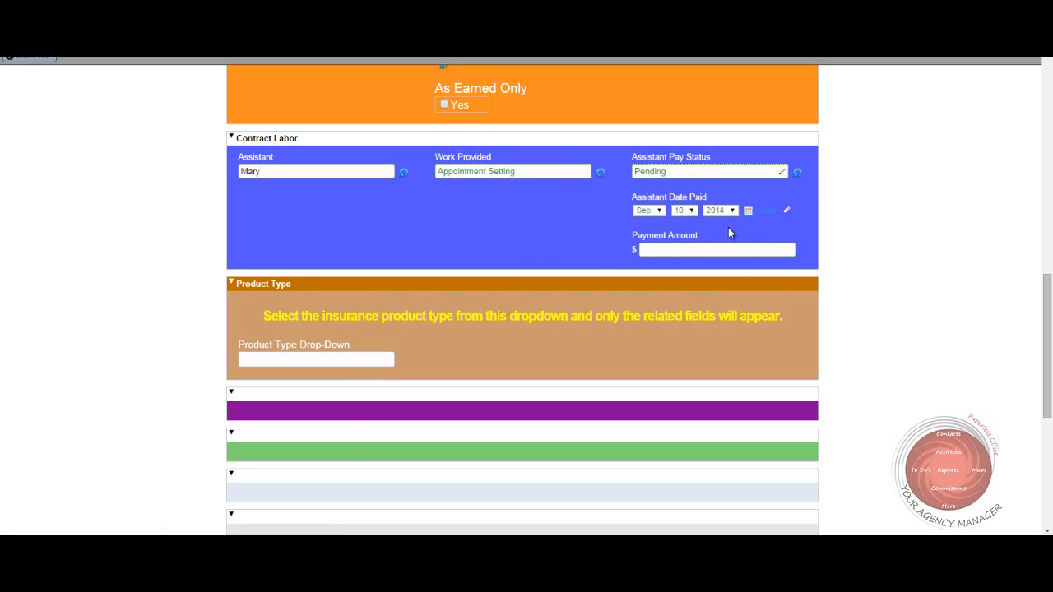
# Step: Examine the calendar and the month, day and year choices of the Assistant Date Paid
pyautogui.click(748, 213)
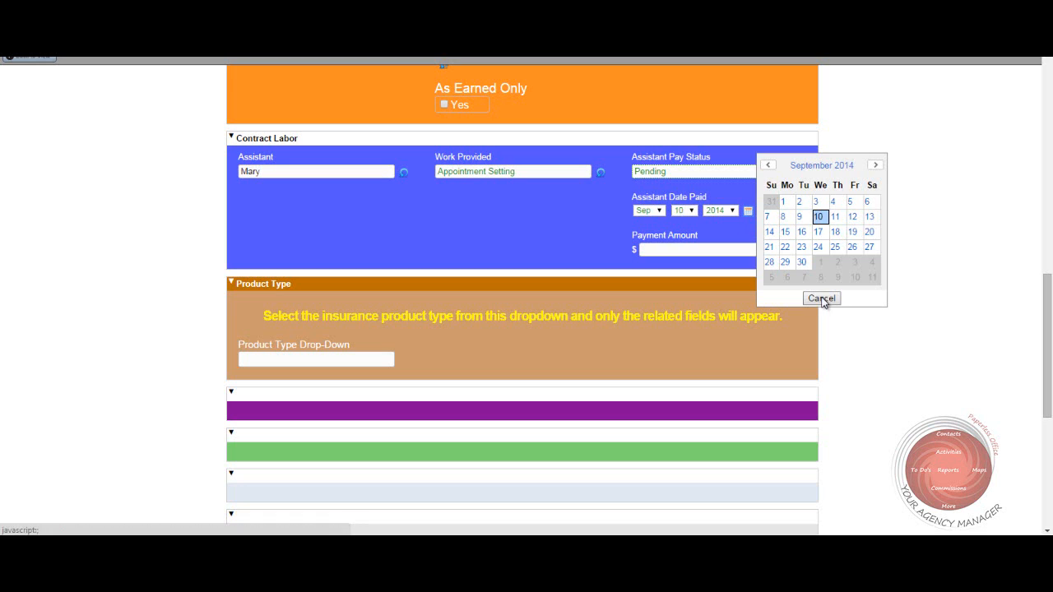
pyautogui.click(821, 299)
pyautogui.click(648, 210)
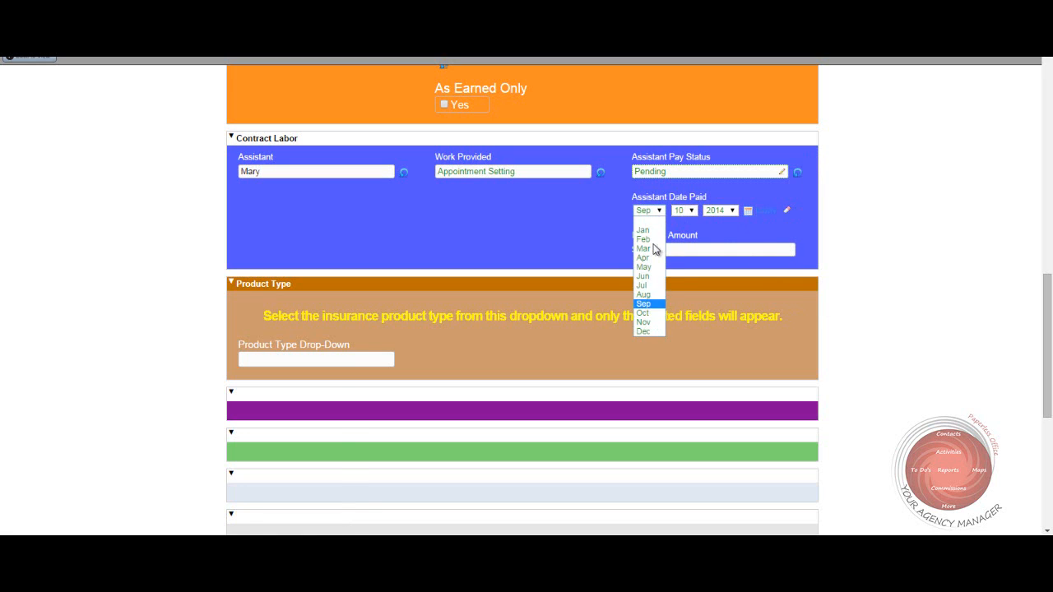
pyautogui.click(601, 227)
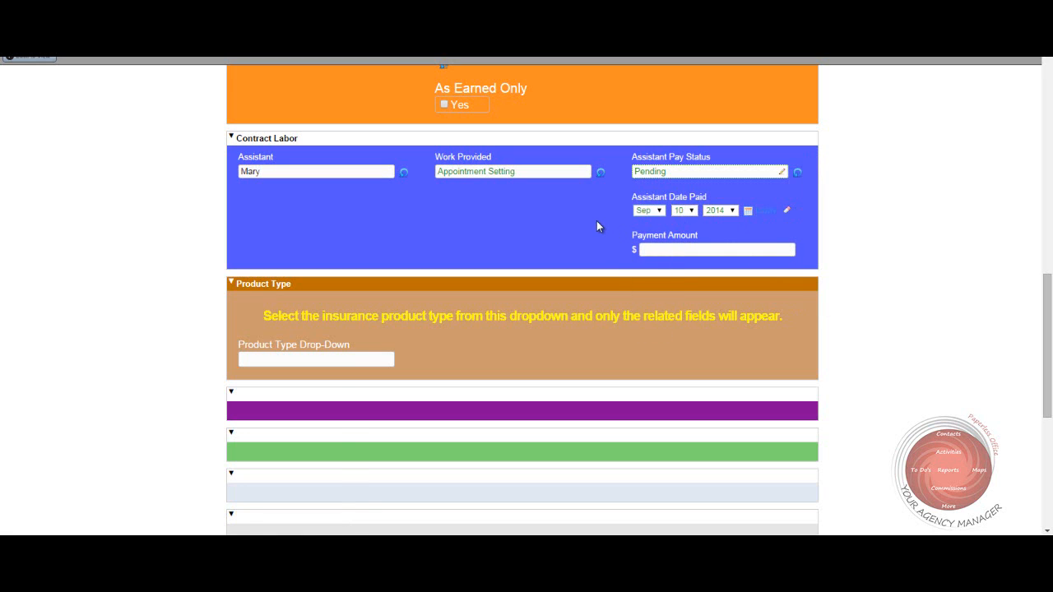
pyautogui.click(691, 211)
pyautogui.click(692, 212)
pyautogui.click(733, 213)
pyautogui.click(734, 217)
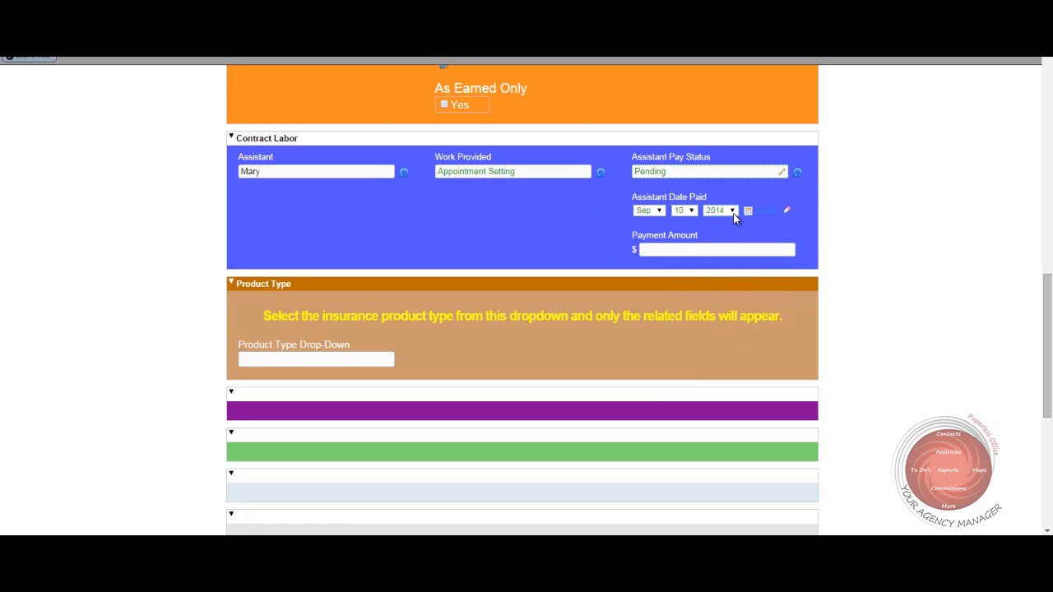
# Step: Set the assistant's Payment Amount to $100 and look back over the Sale Information section
pyautogui.click(665, 249)
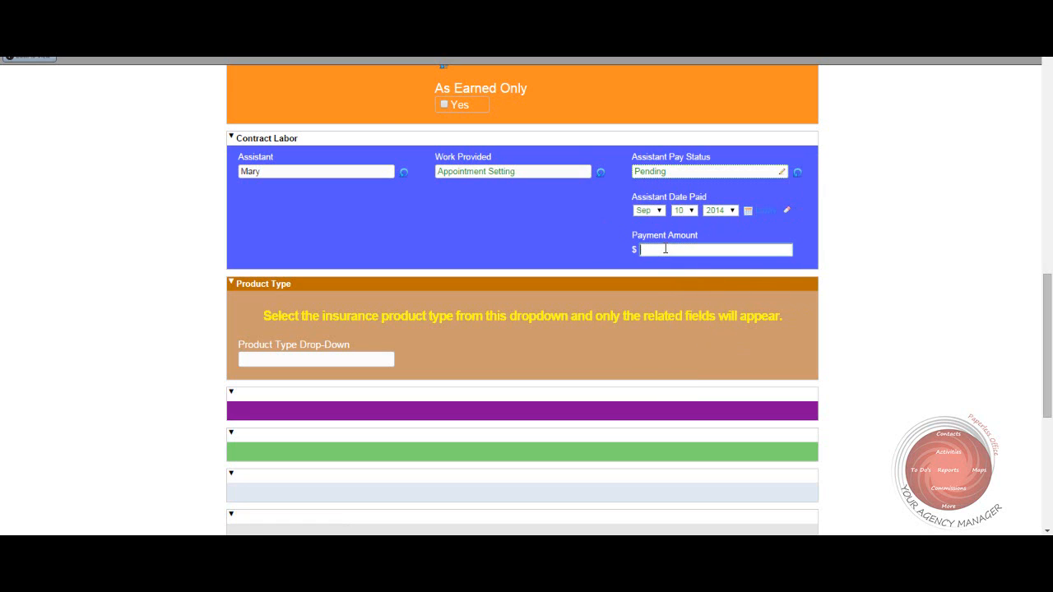
pyautogui.write('100')
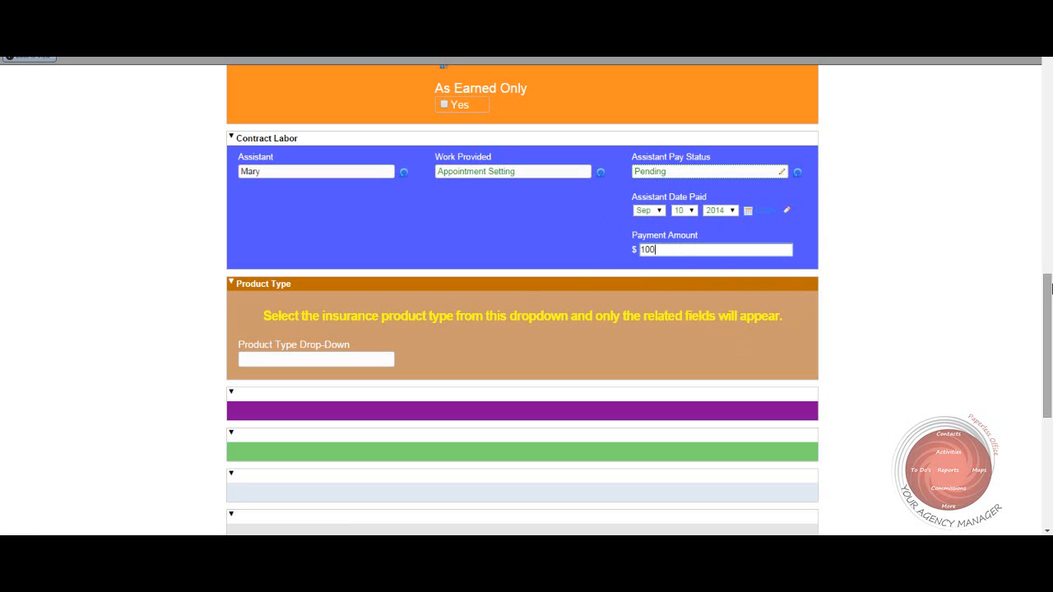
pyautogui.moveTo(1052, 293); pyautogui.dragTo(1051, 71)
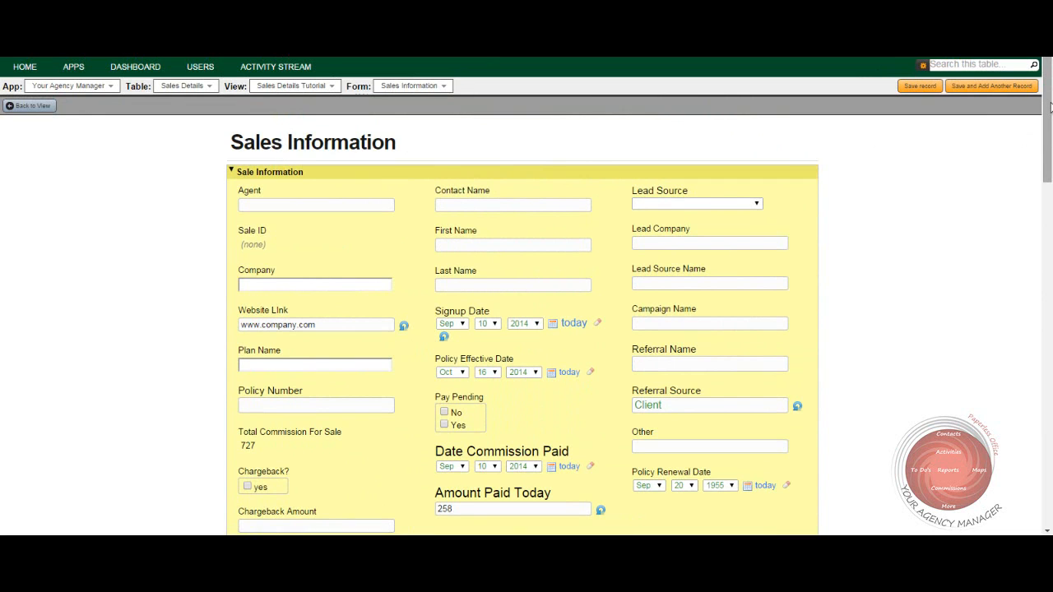
pyautogui.moveTo(1050, 106); pyautogui.dragTo(1046, 392)
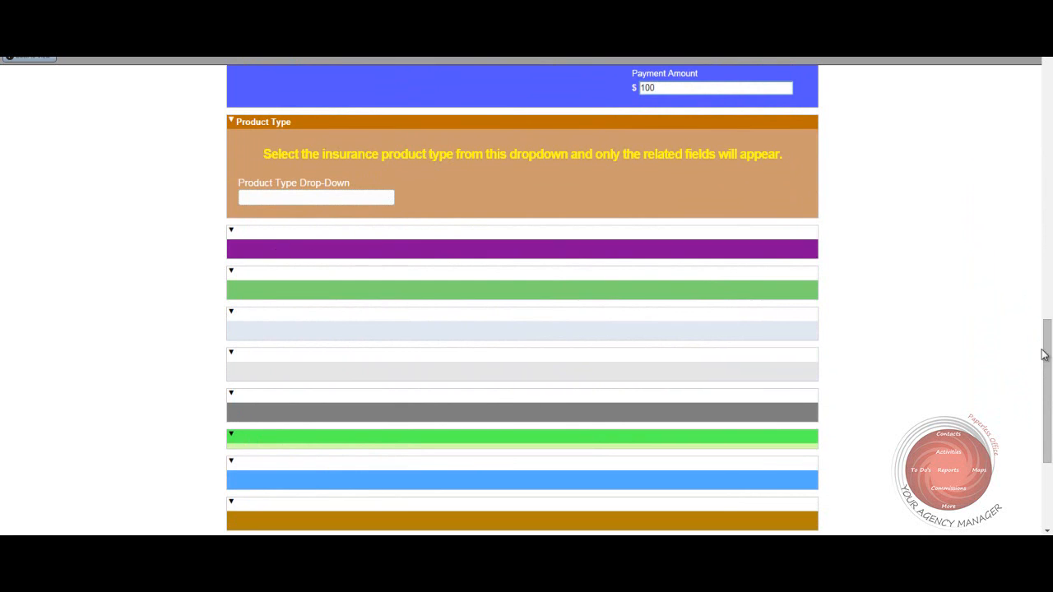
# Step: Review the insurance product types and set the record's Product Type to Life
pyautogui.moveTo(1048, 377)
pyautogui.mouseDown()
pyautogui.moveTo(1051, 411)
pyautogui.moveTo(1051, 362)
pyautogui.mouseUp()
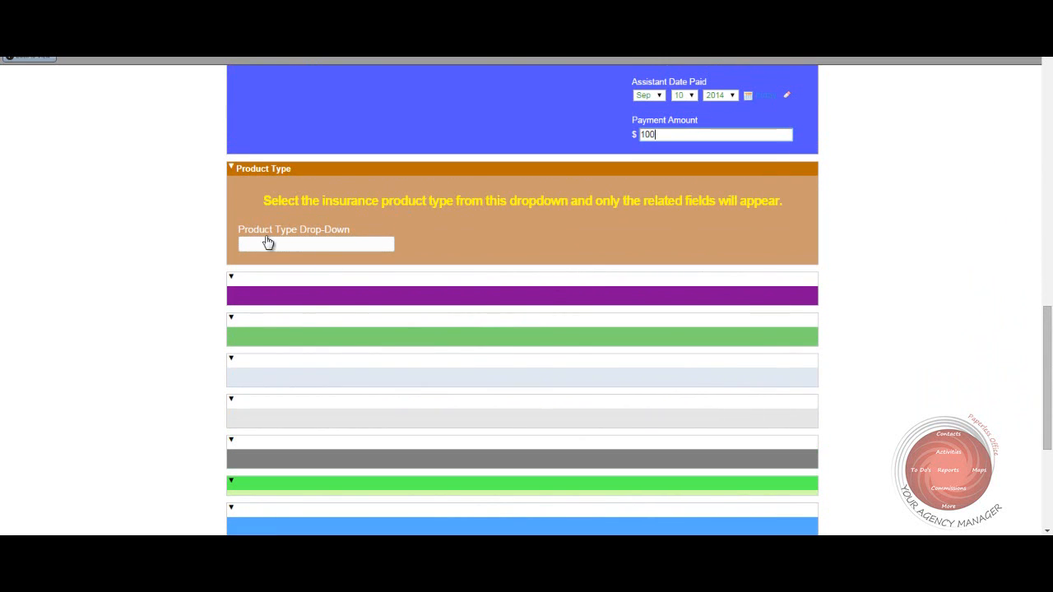
pyautogui.click(371, 243)
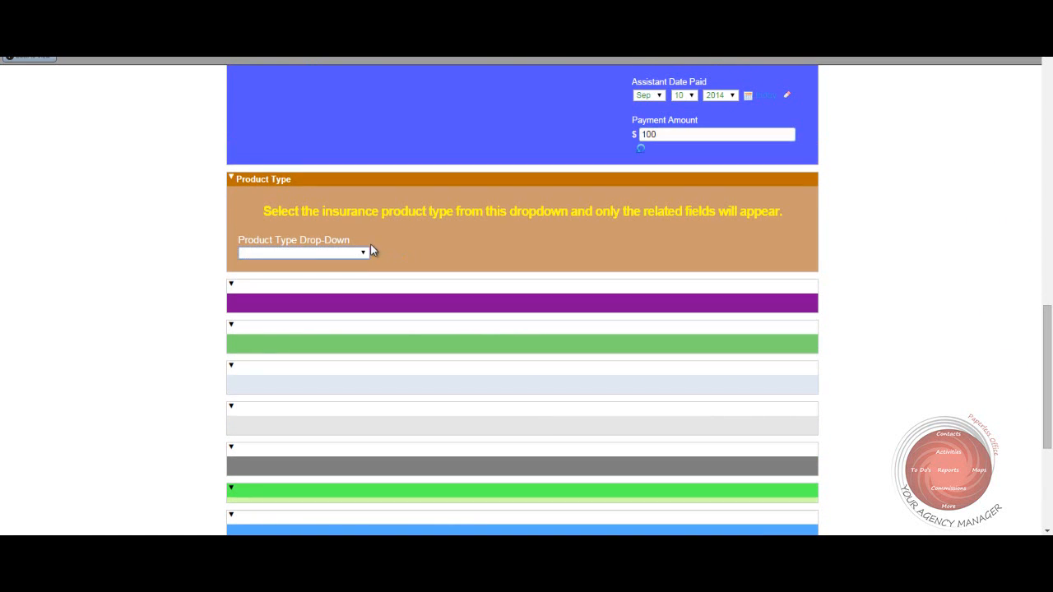
pyautogui.click(365, 254)
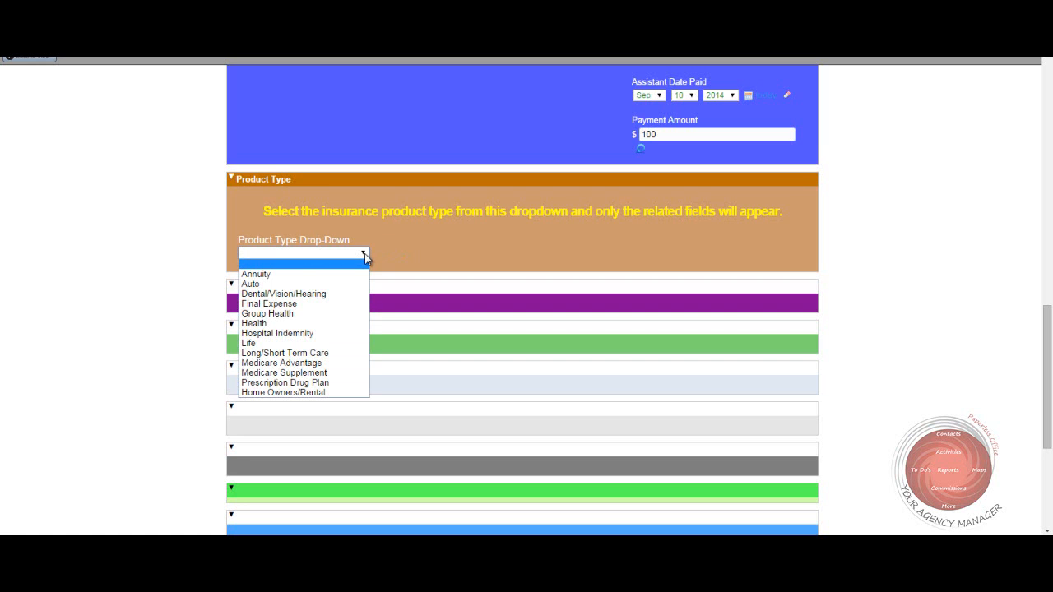
pyautogui.click(257, 343)
# Step: Review the Type of Life choices and set the Face Amount/Death Benefit to $50000
pyautogui.moveTo(1051, 316); pyautogui.dragTo(1051, 396)
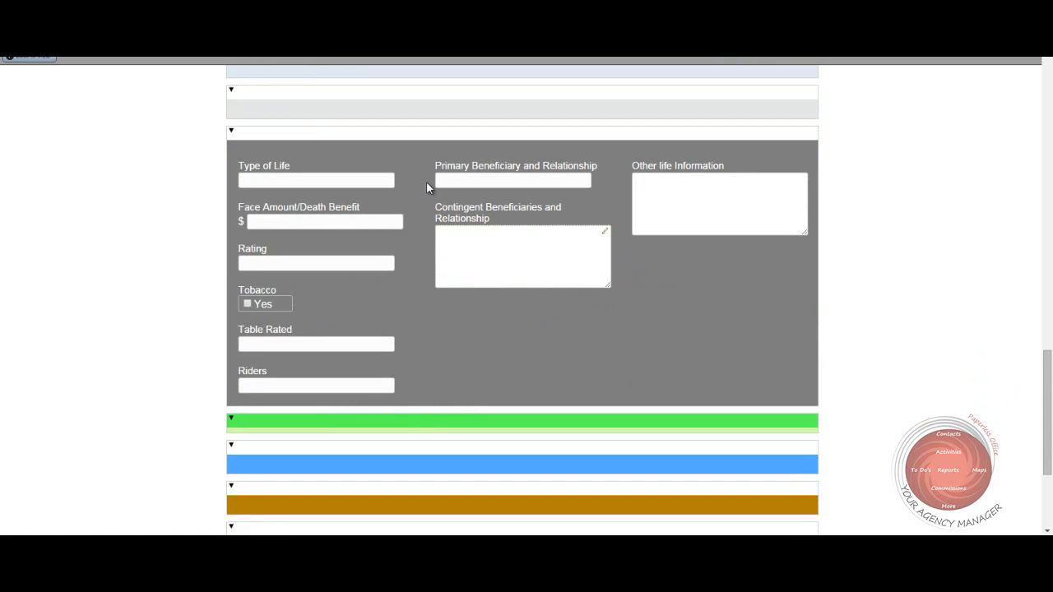
pyautogui.click(366, 177)
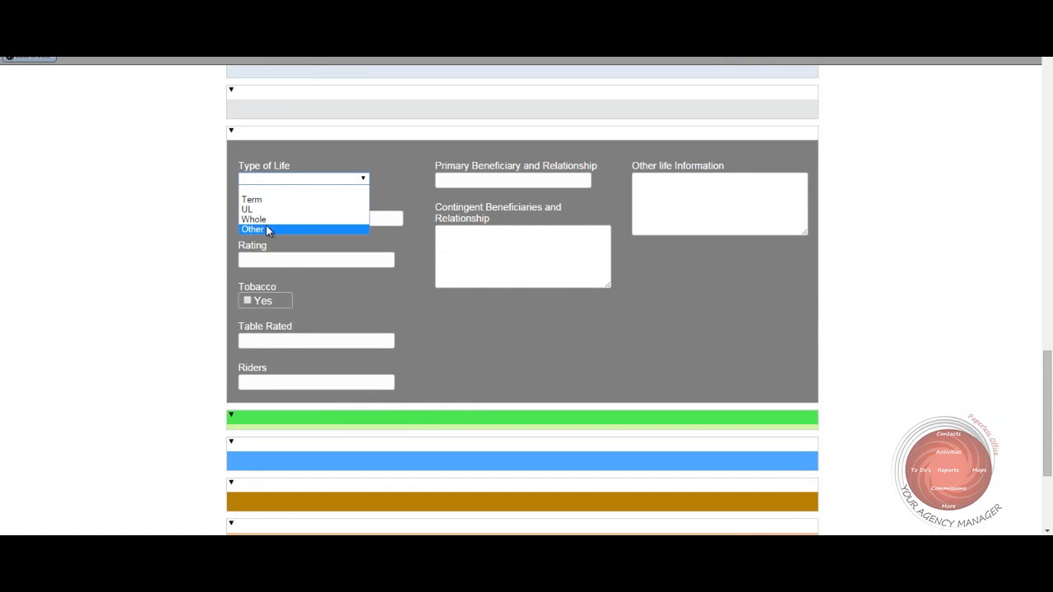
pyautogui.click(202, 203)
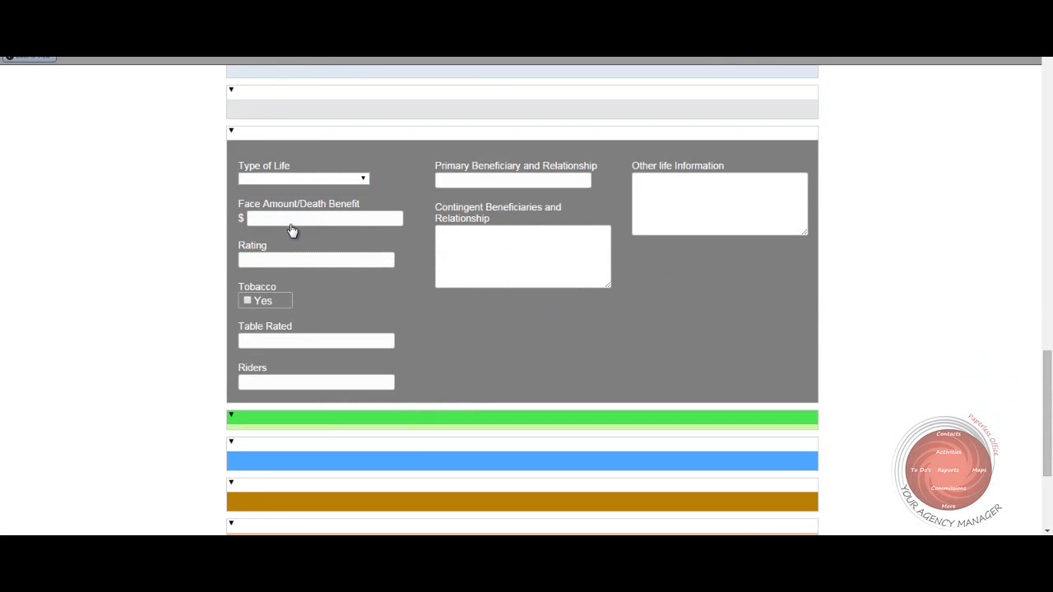
pyautogui.click(291, 219)
pyautogui.write('50000')
pyautogui.click(284, 262)
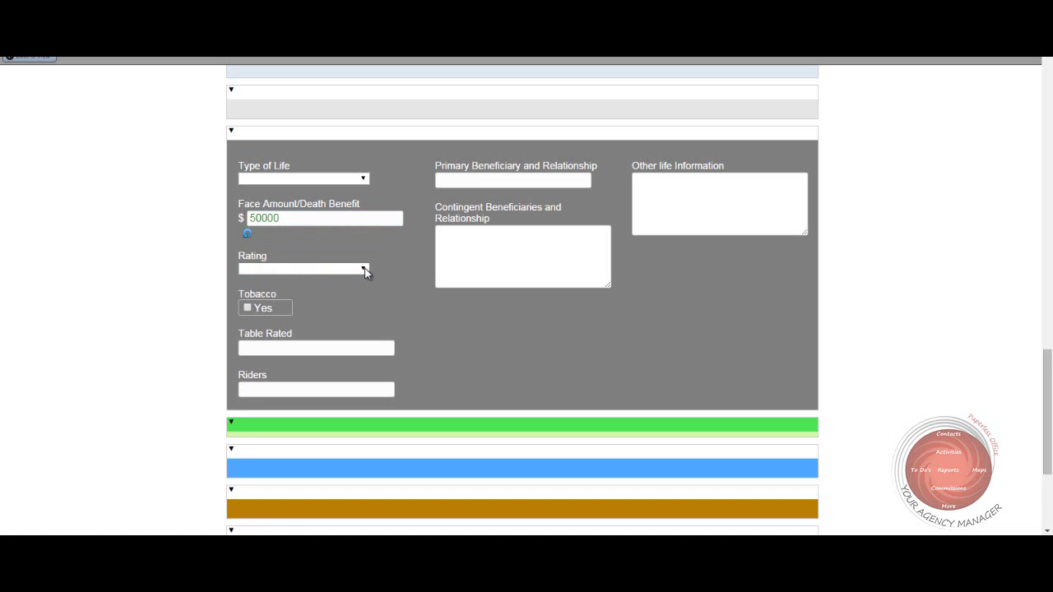
# Step: Review the Rating and Table Rated choices of the life insurance section
pyautogui.click(367, 271)
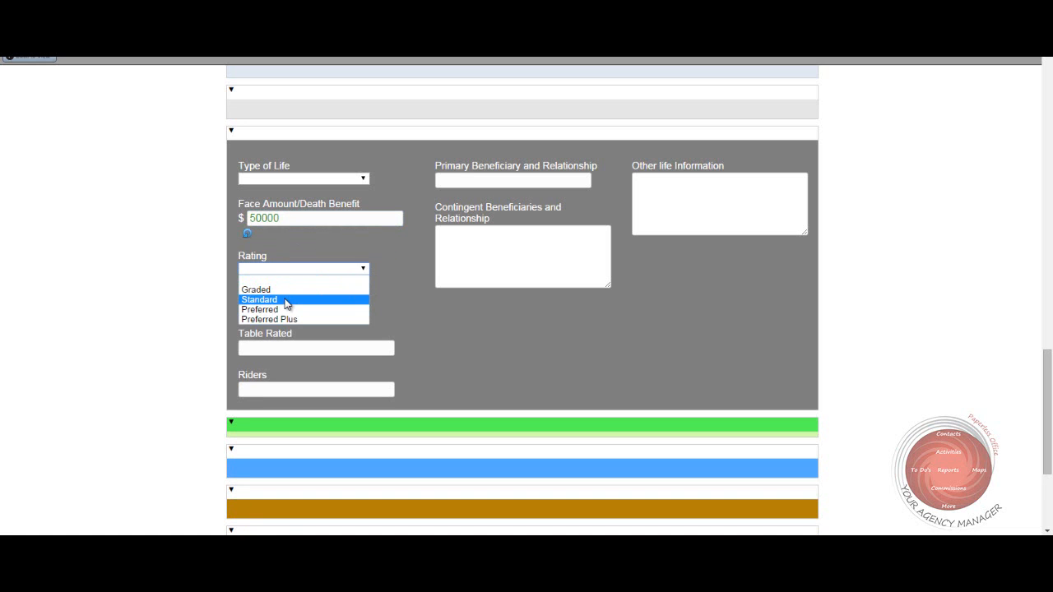
pyautogui.click(321, 254)
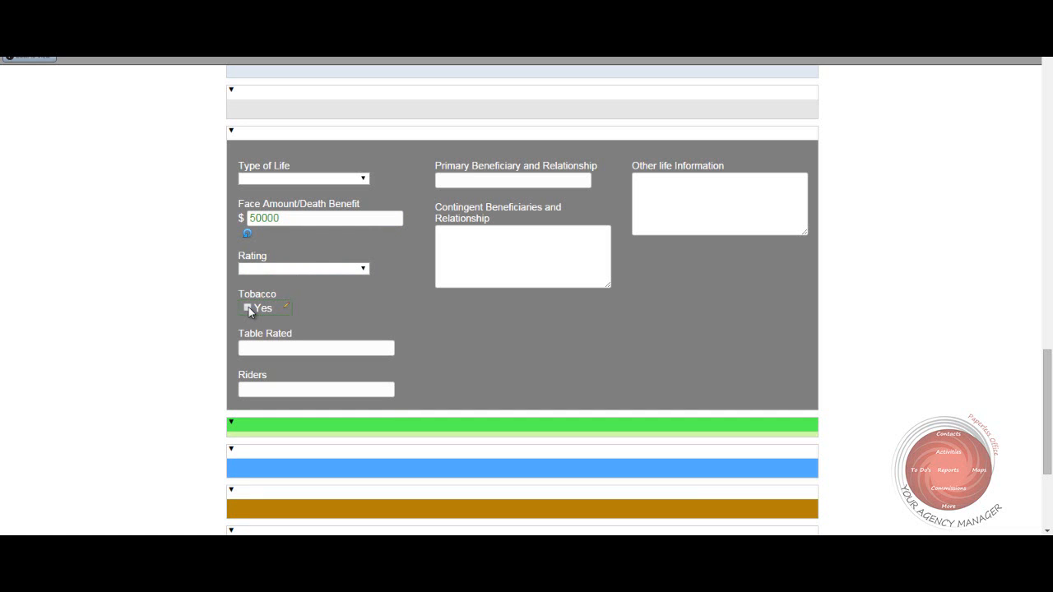
pyautogui.click(360, 348)
pyautogui.click(360, 346)
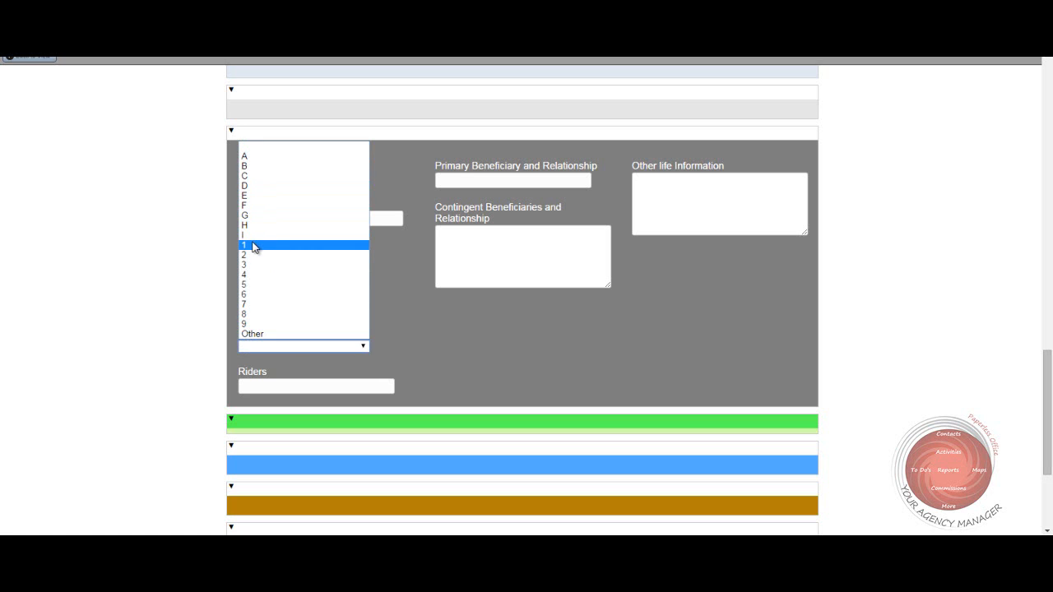
pyautogui.click(475, 329)
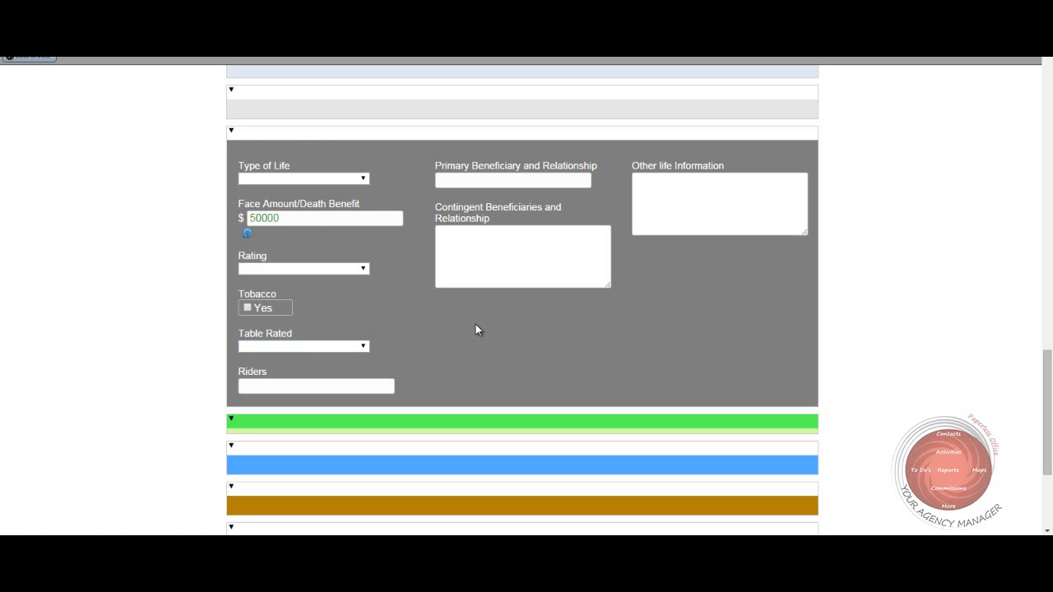
# Step: Look over the Riders, Primary Beneficiary, Contingent Beneficiaries and Other life Information fields
pyautogui.click(323, 385)
pyautogui.click(452, 180)
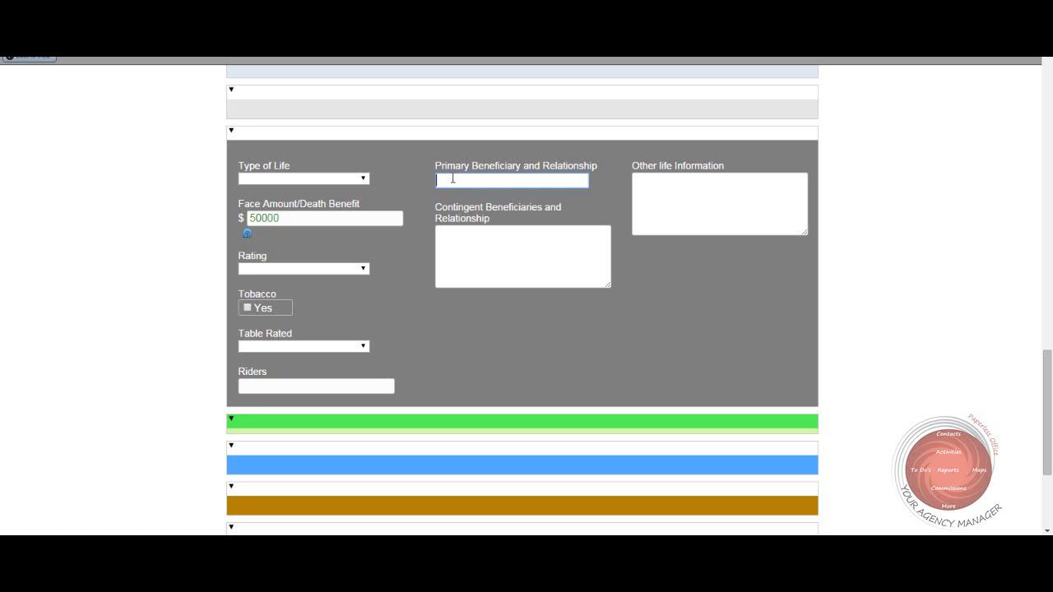
pyautogui.click(457, 237)
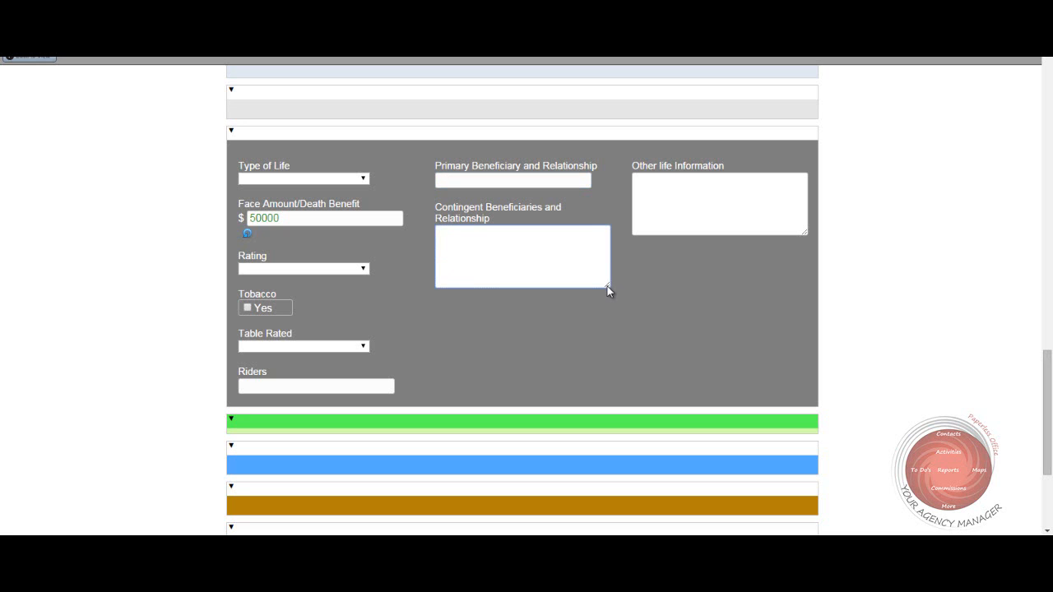
pyautogui.moveTo(608, 290); pyautogui.dragTo(520, 265)
pyautogui.click(649, 184)
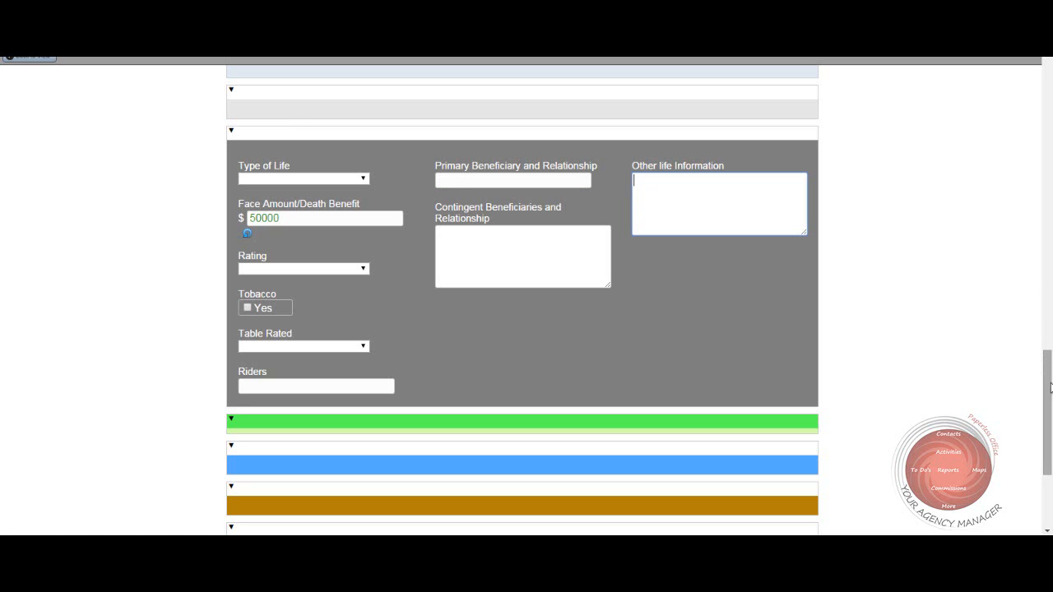
# Step: Switch the record's Product Type to Annuity to bring up the annuity fields
pyautogui.scroll(3, 1050, 387)
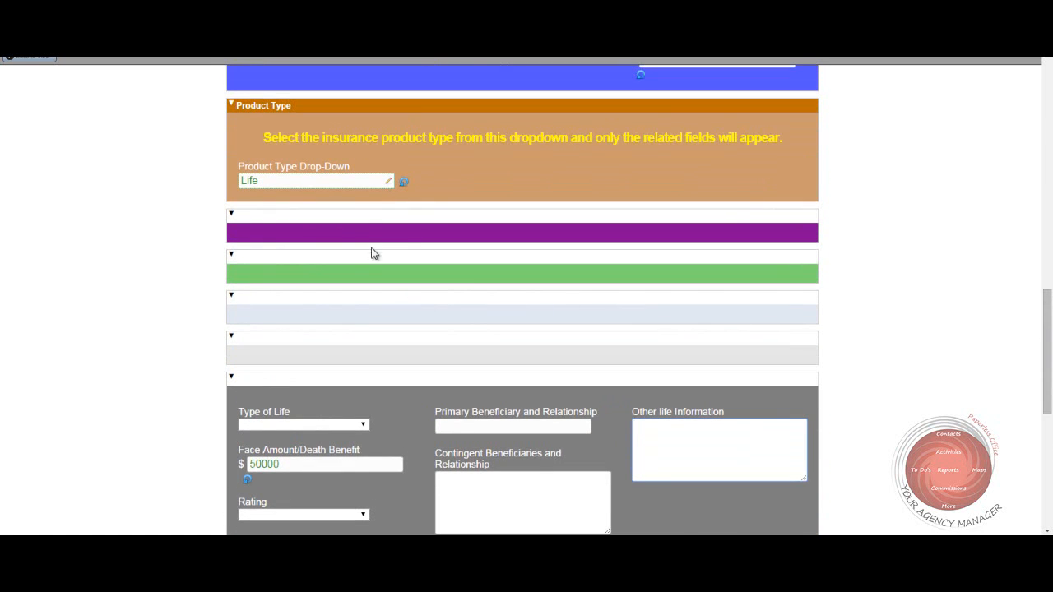
pyautogui.click(379, 182)
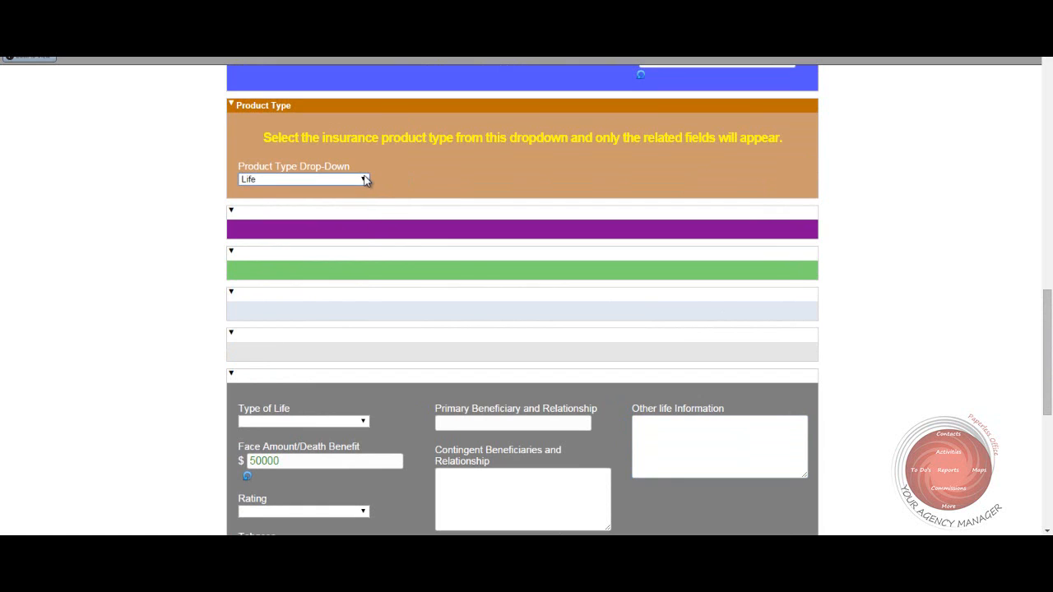
pyautogui.click(366, 181)
pyautogui.click(282, 202)
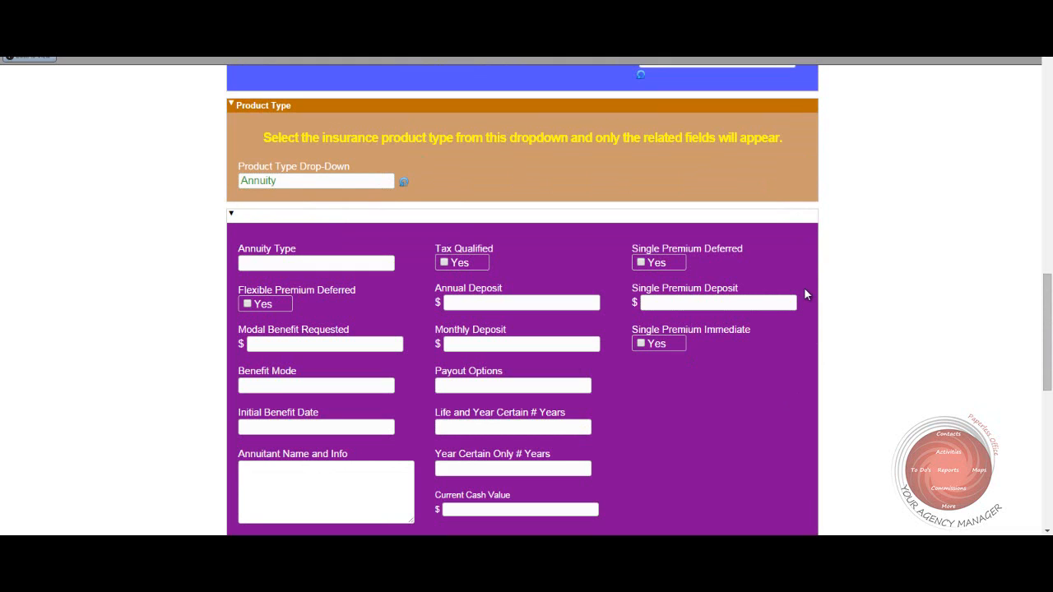
# Step: Change the Product Type to Auto and look over the auto deductible and liability fields
pyautogui.click(384, 183)
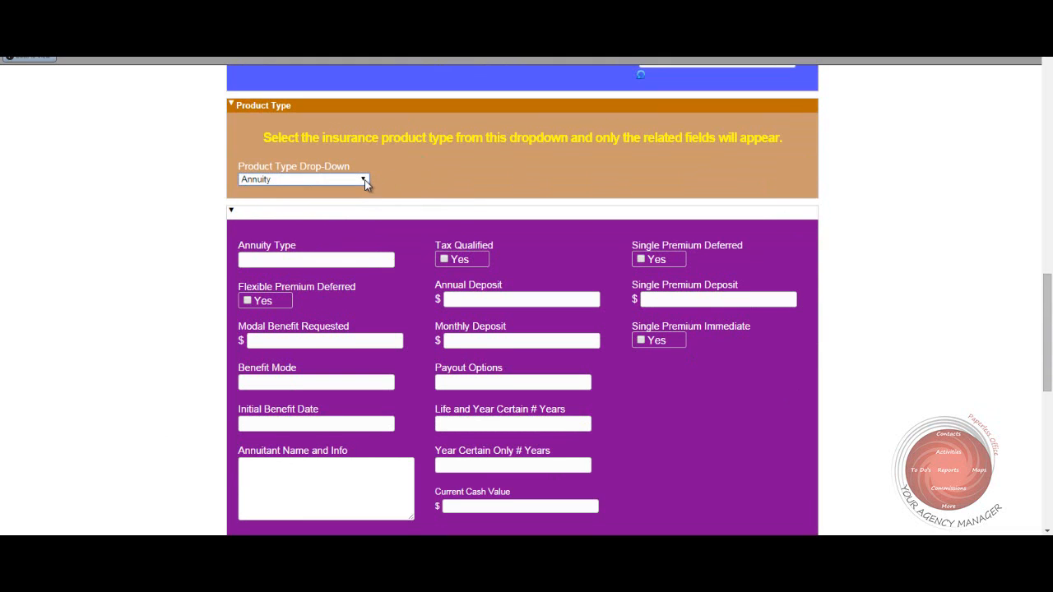
pyautogui.click(364, 181)
pyautogui.click(289, 213)
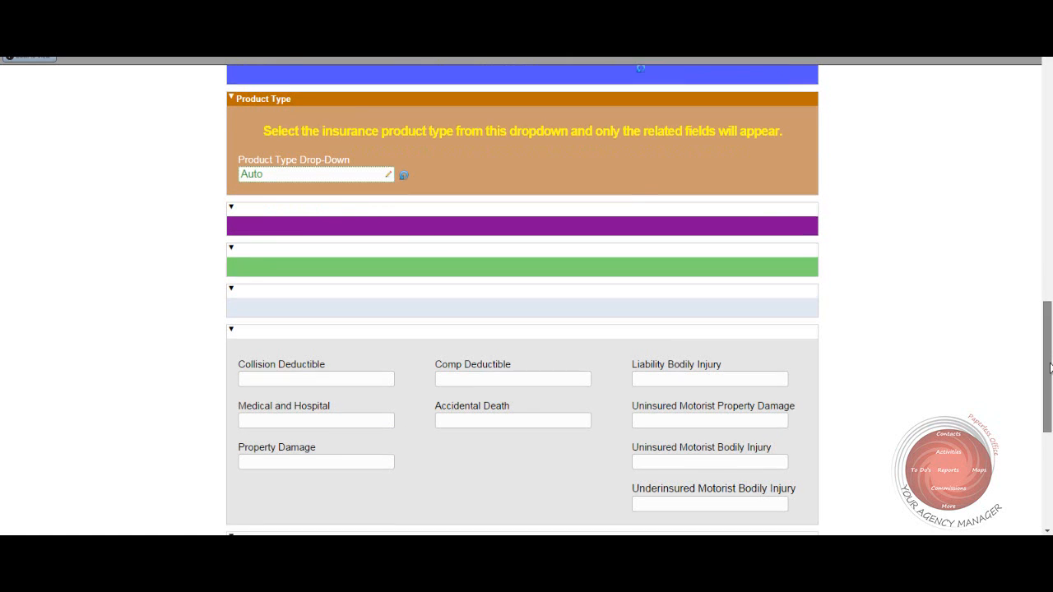
pyautogui.moveTo(1050, 351); pyautogui.dragTo(1050, 388)
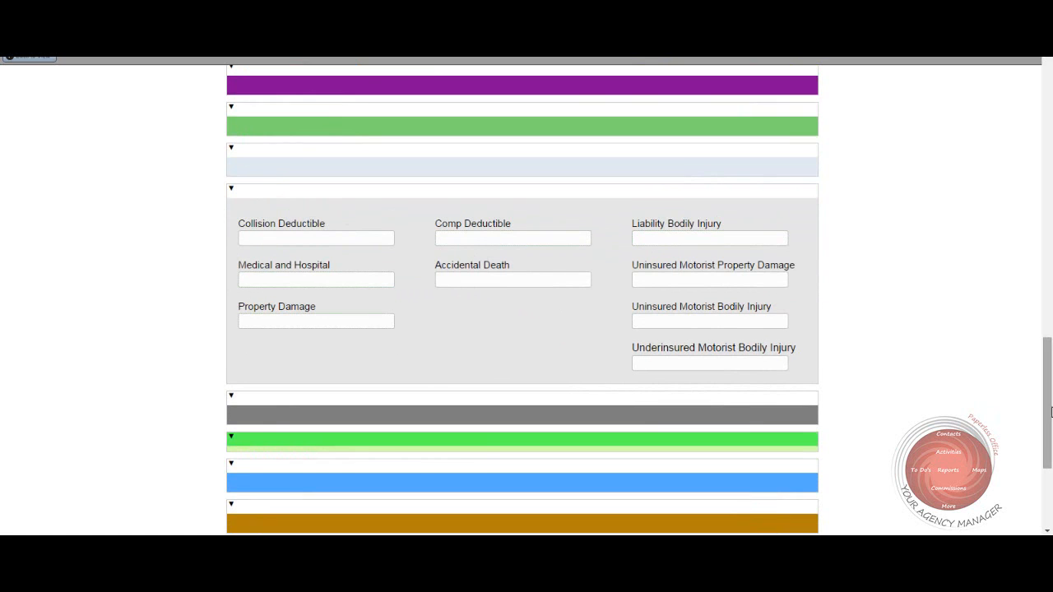
# Step: Review the available product types and look over the form from its Coming Soon sections back to Sale Information
pyautogui.scroll(4, 366, 352)
pyautogui.click(366, 352)
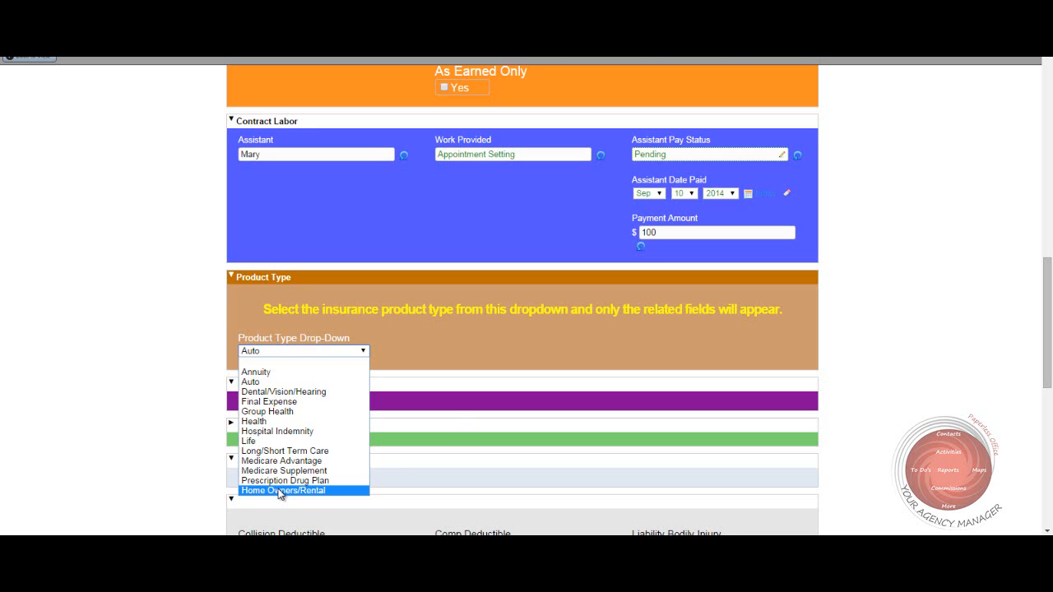
pyautogui.click(936, 231)
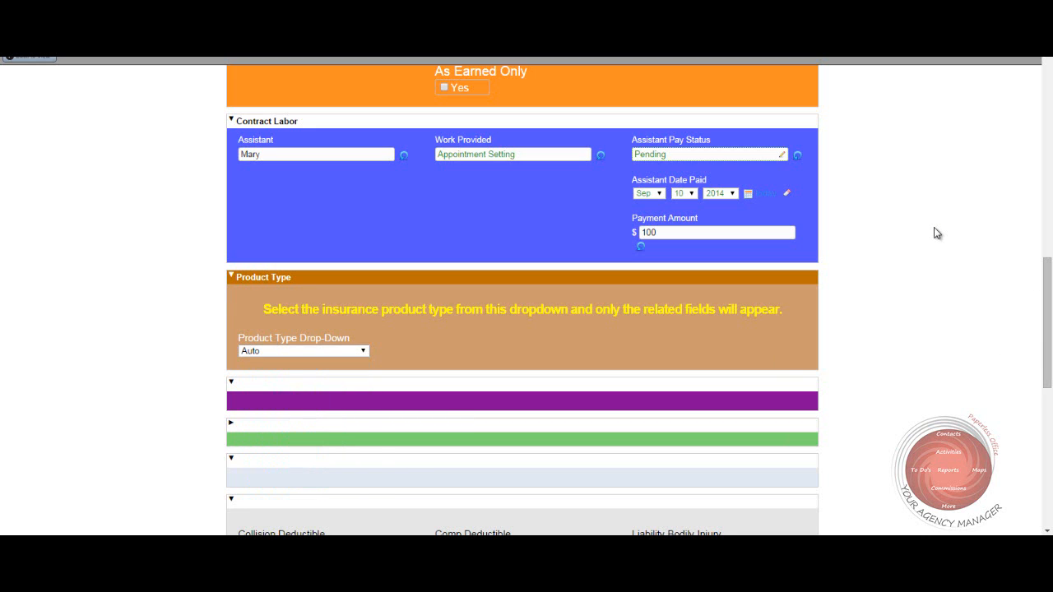
pyautogui.moveTo(1046, 329); pyautogui.dragTo(1050, 484)
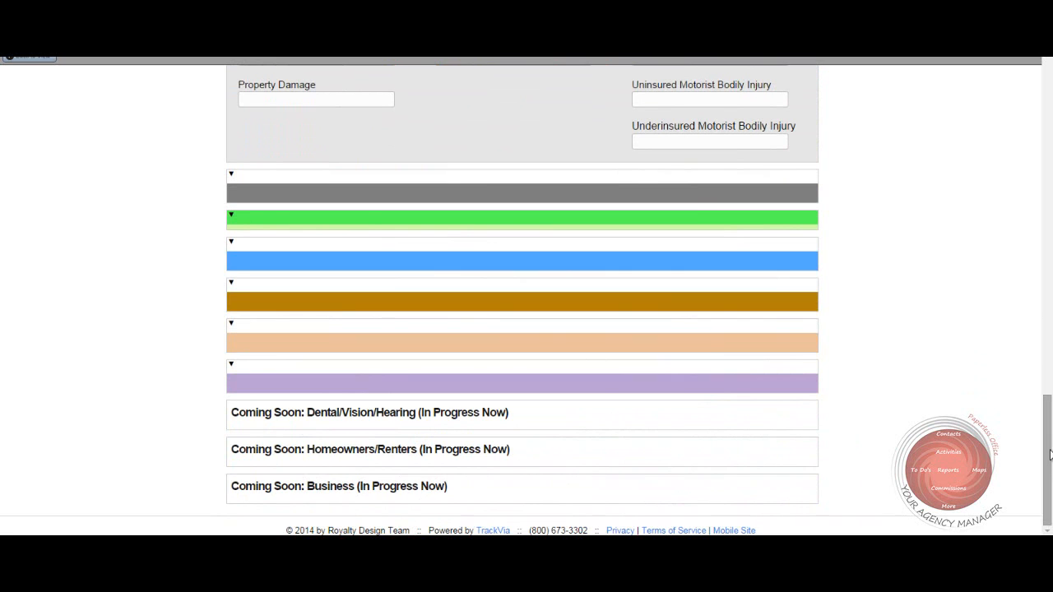
pyautogui.moveTo(1049, 307); pyautogui.dragTo(1052, 87)
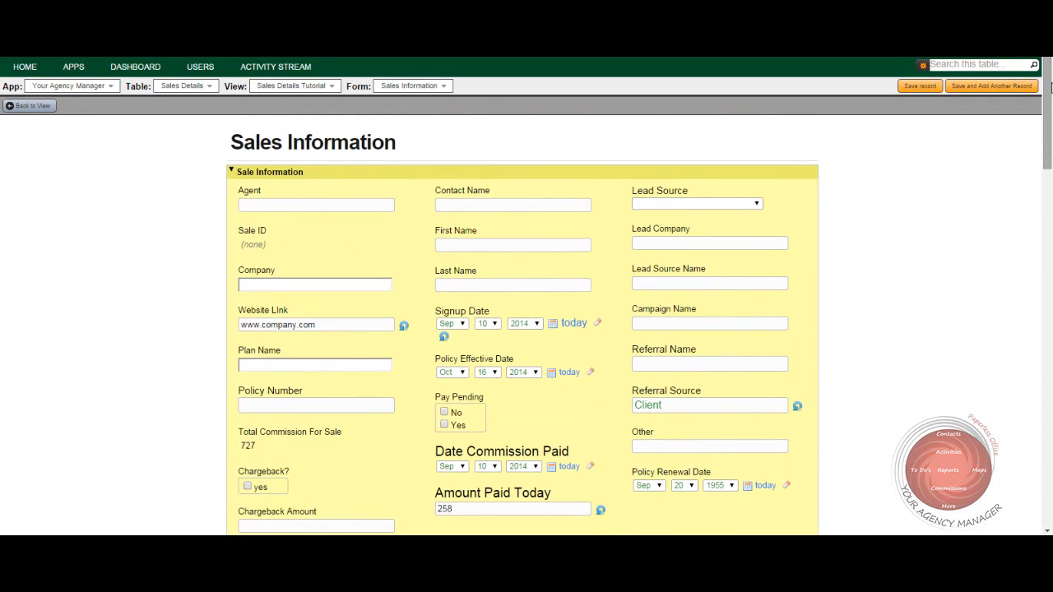